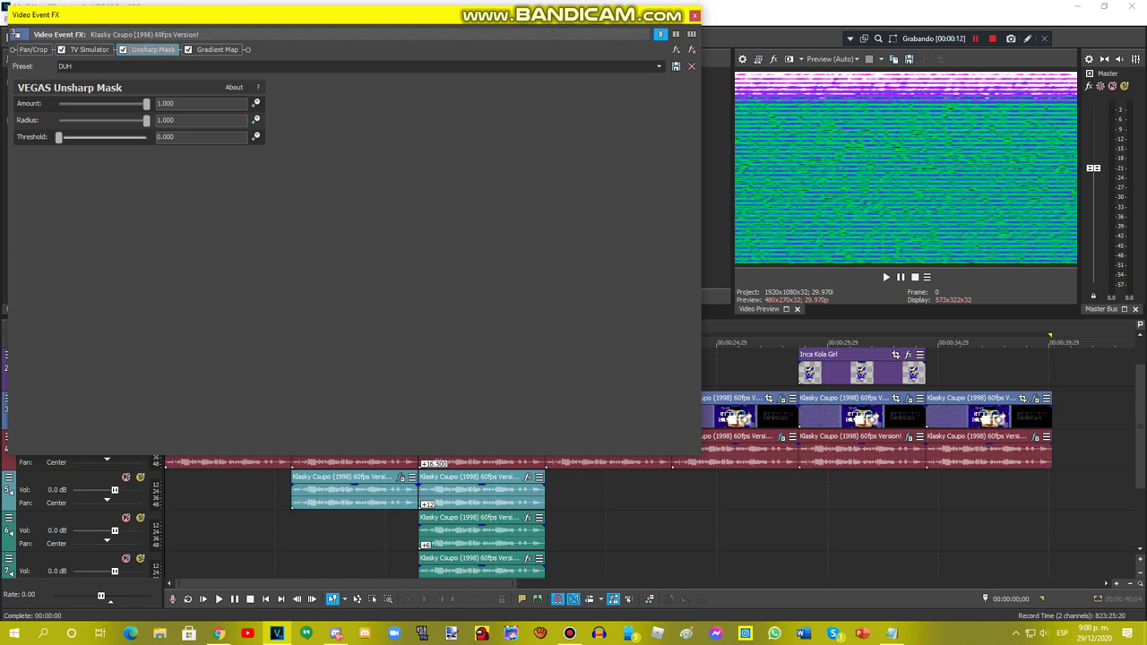
# - Examine the first clip's Gradient Map effect, stepping through the colours of all its gradient control points, and close its video effects
pyautogui.click(217, 51)
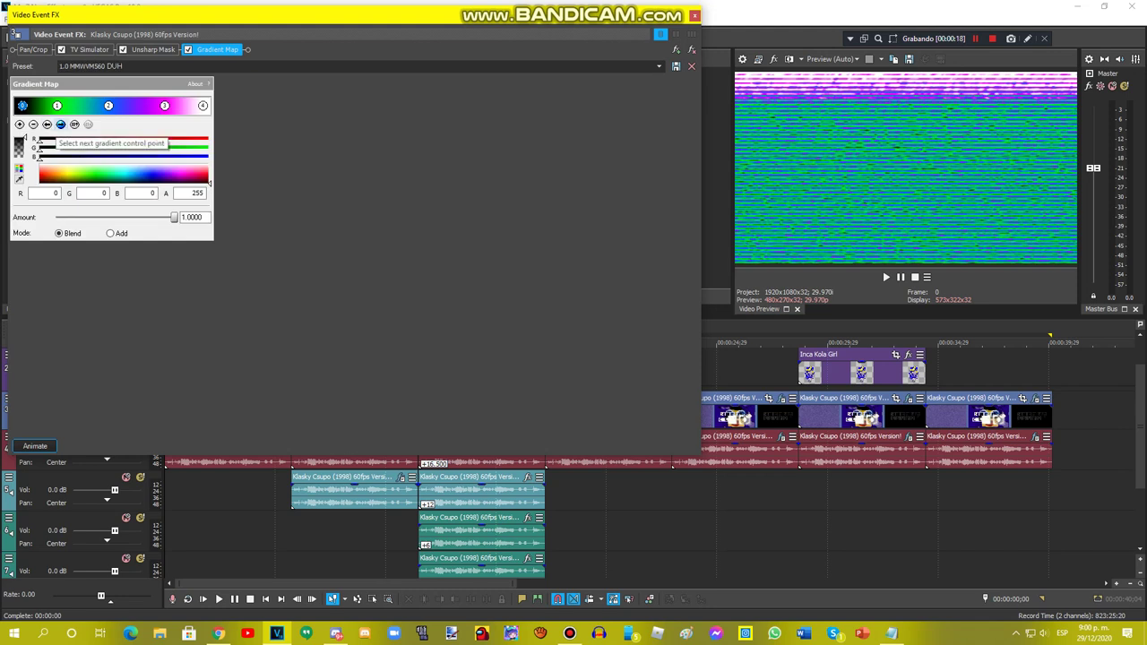
pyautogui.click(61, 125)
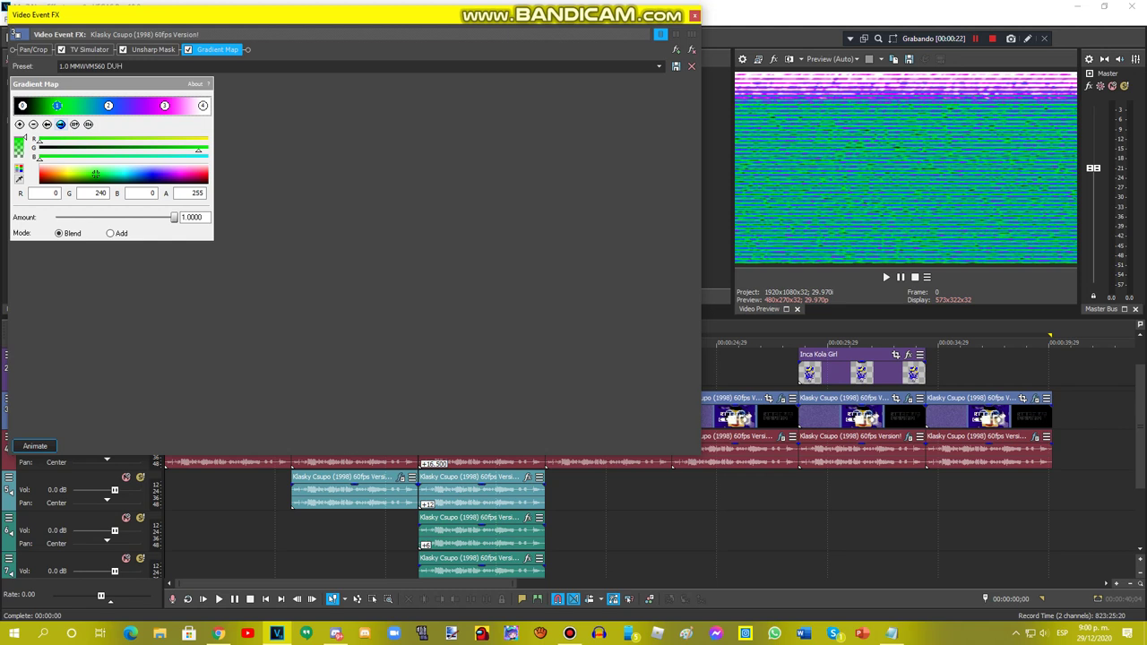
pyautogui.click(61, 125)
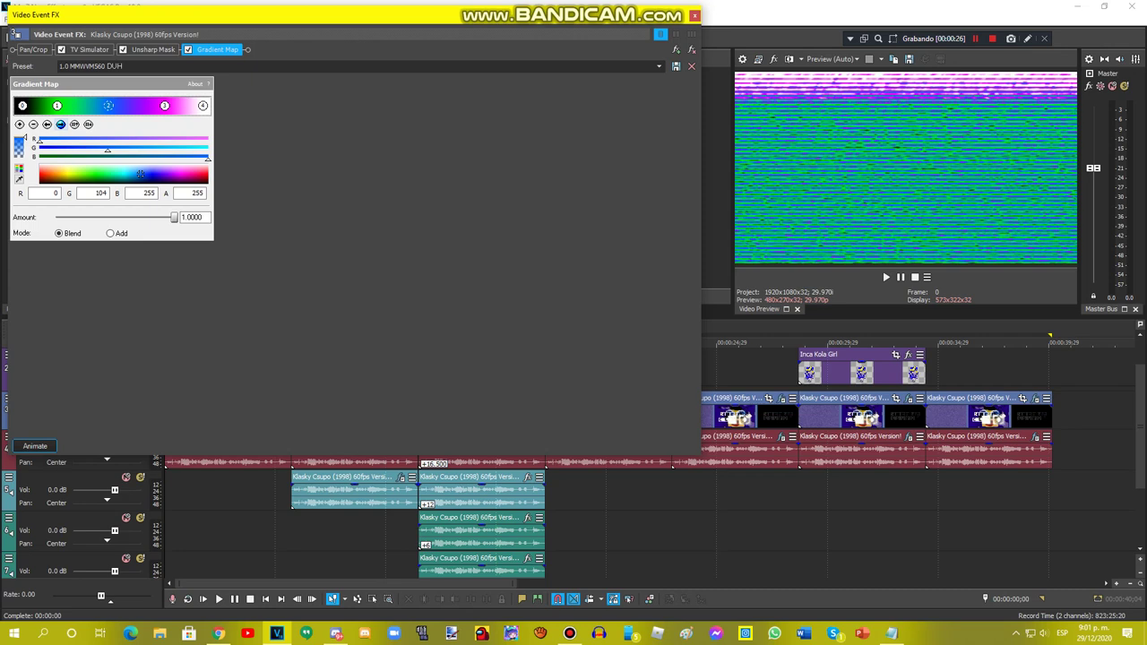
pyautogui.click(61, 124)
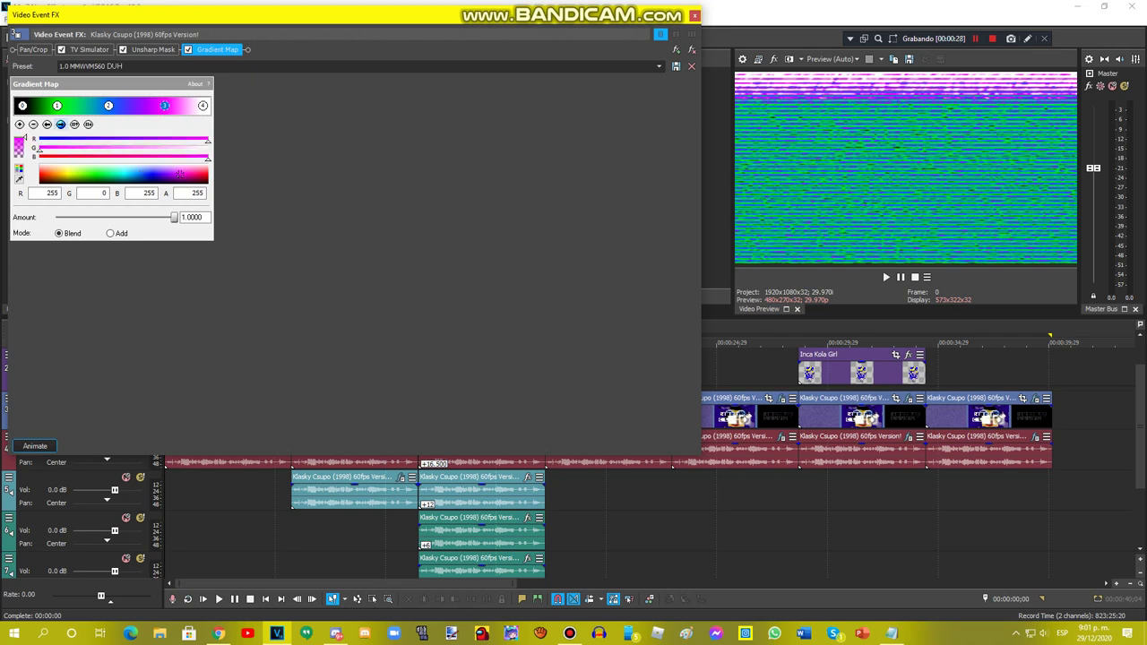
pyautogui.click(61, 125)
pyautogui.click(694, 15)
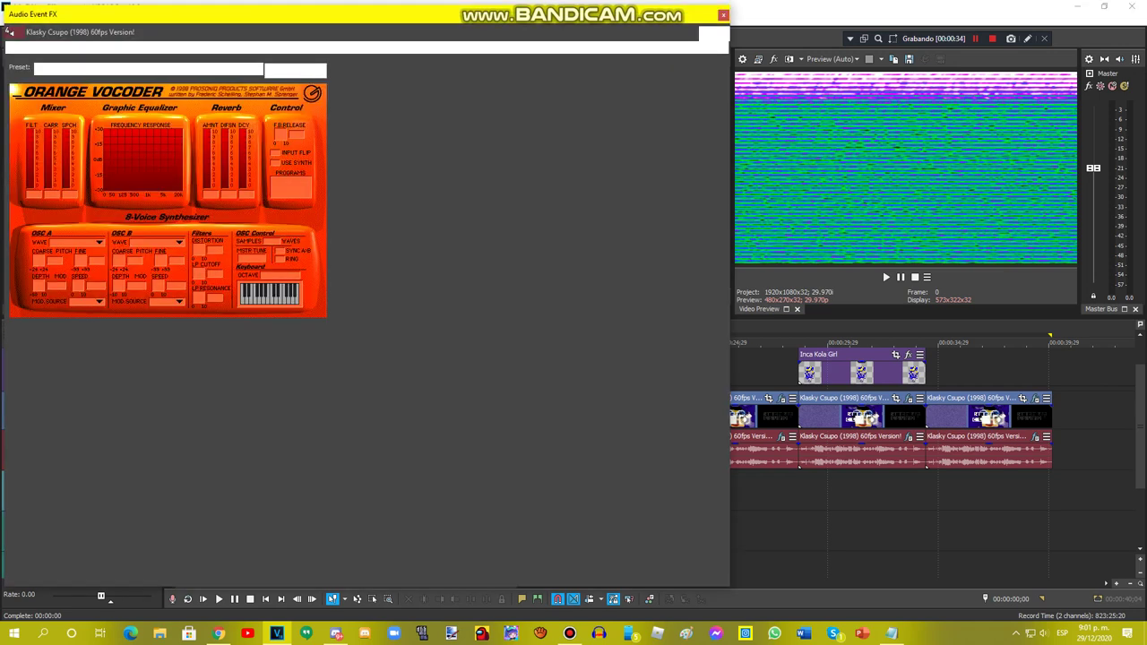
# - Check the presets and settings of the Orange Vocoder and ExpressFX Chorus effects on the first clip's audio
pyautogui.click(259, 69)
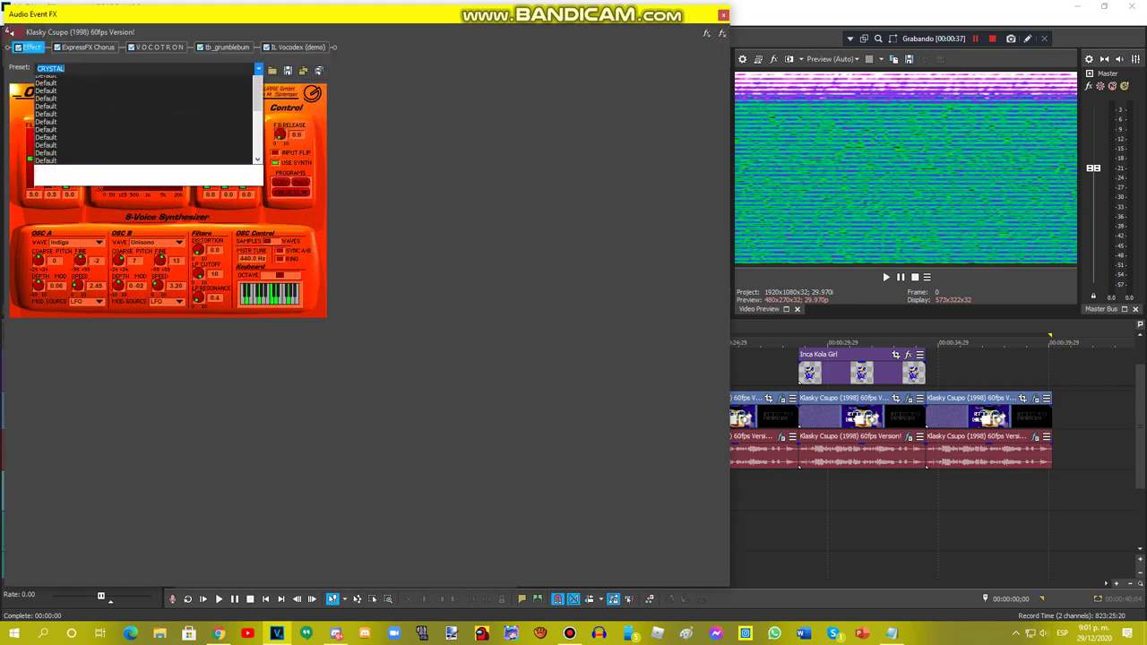
pyautogui.click(259, 69)
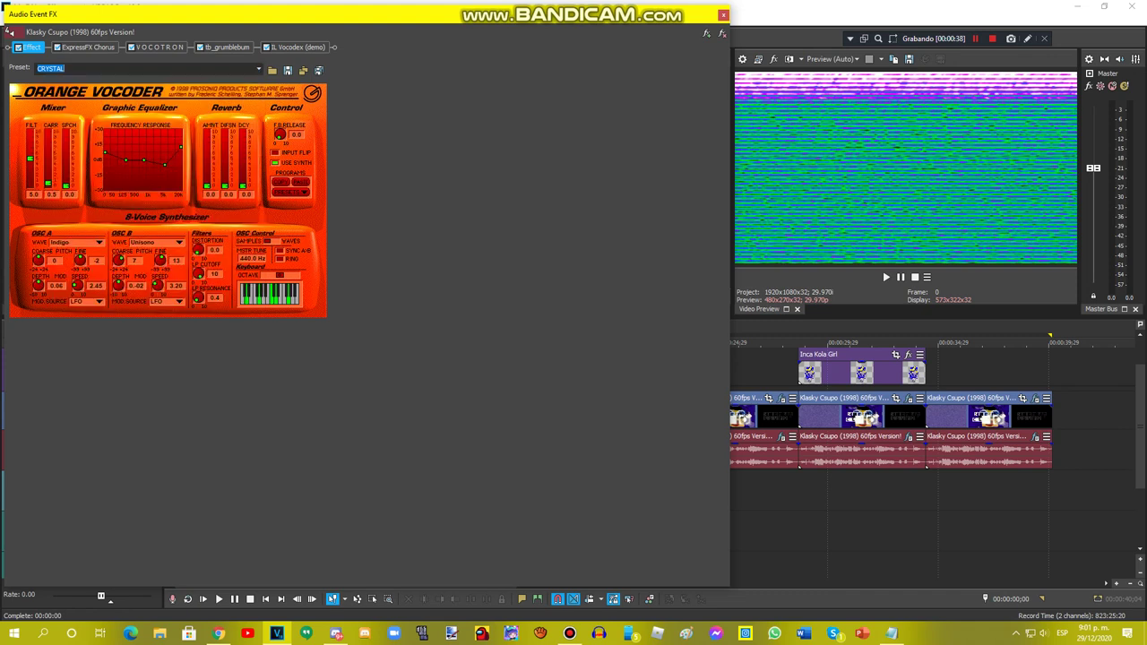
pyautogui.click(88, 47)
pyautogui.click(164, 69)
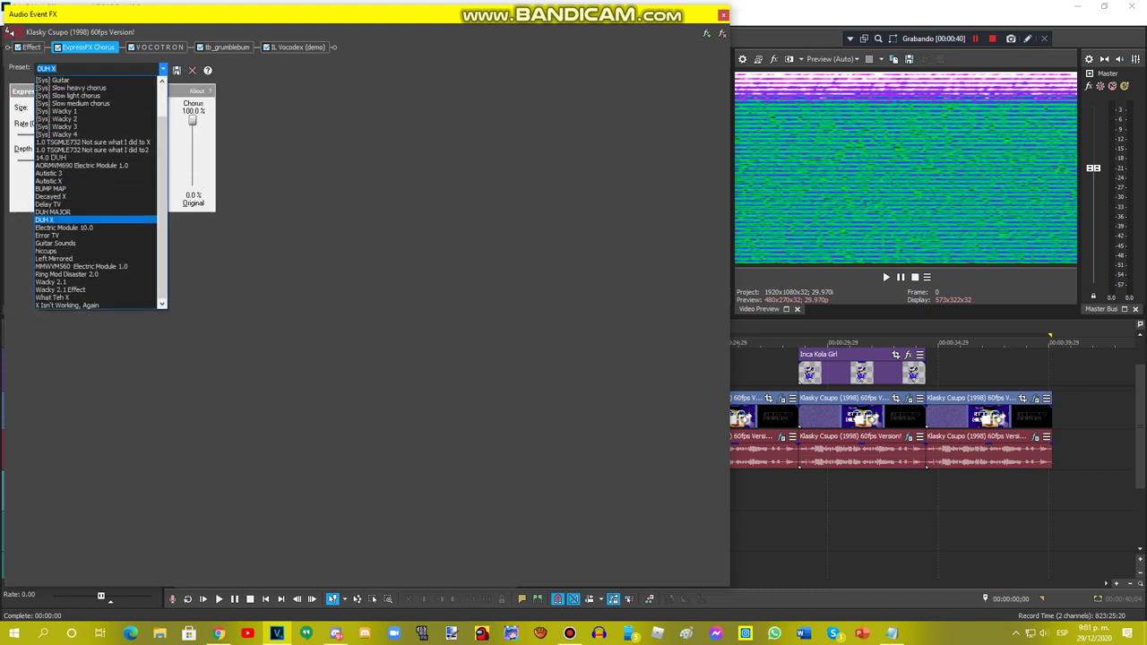
pyautogui.click(99, 220)
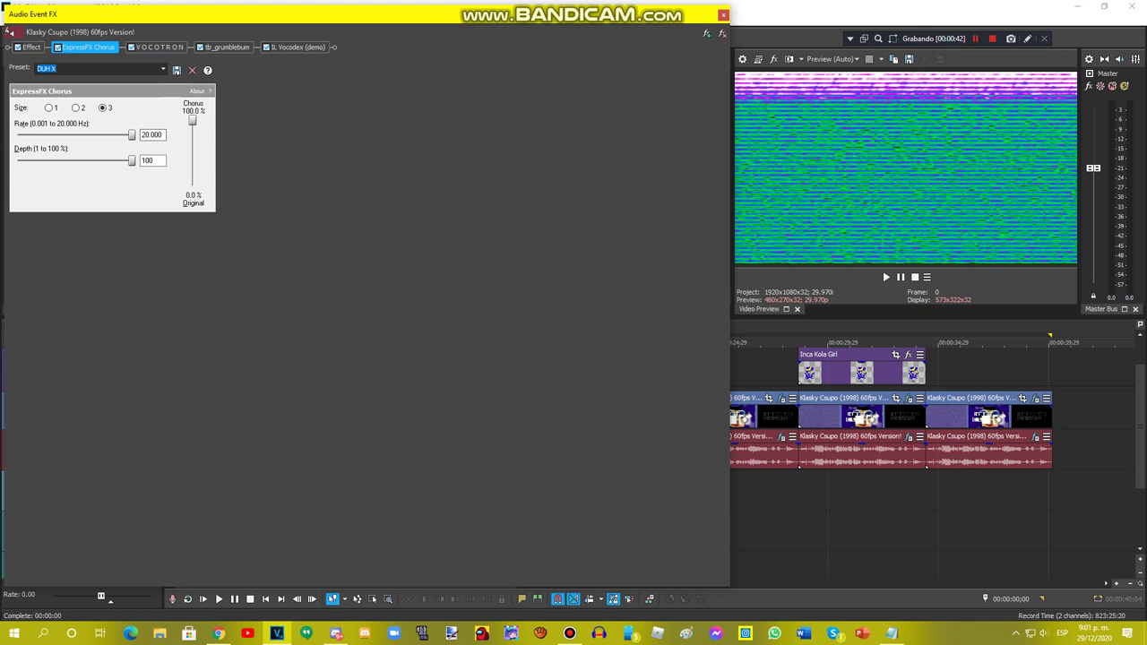
# - Check the Vocotron, tb_grumblebum and IL Vocodex effects on the first clip's audio and close its audio effects
pyautogui.click(161, 48)
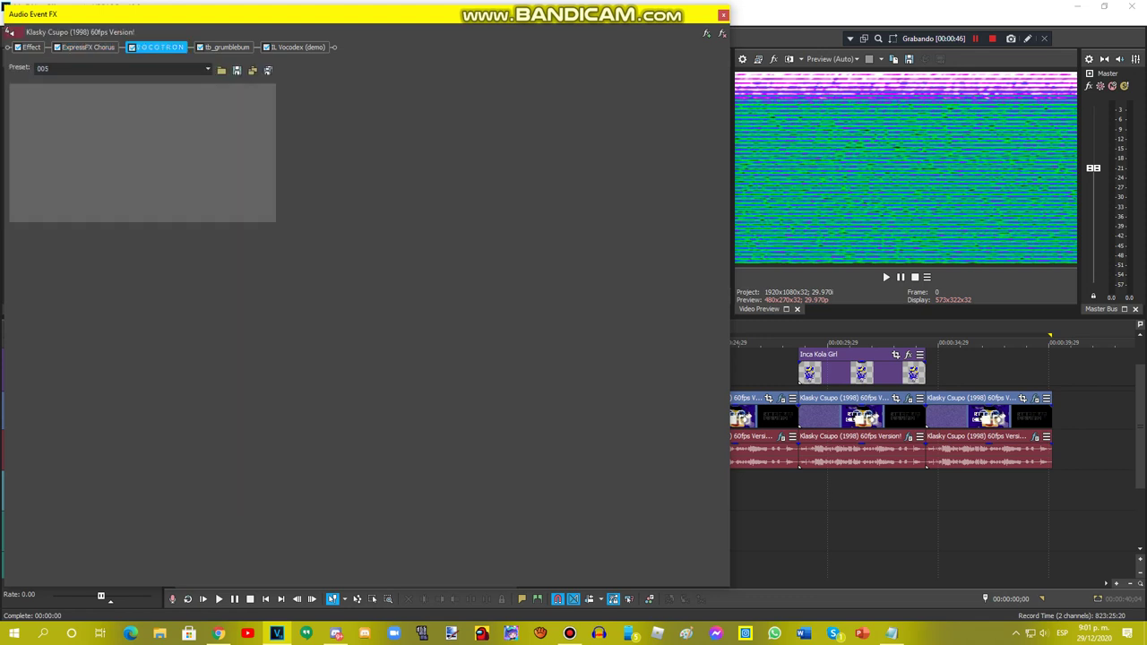
pyautogui.click(207, 69)
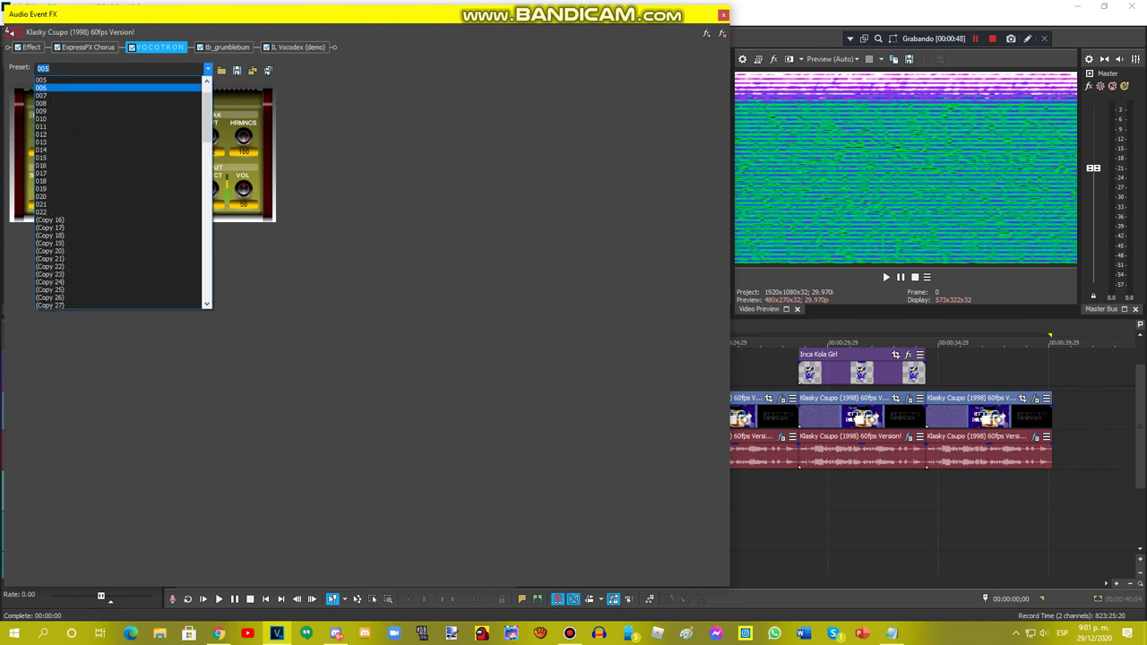
pyautogui.click(117, 78)
pyautogui.click(226, 48)
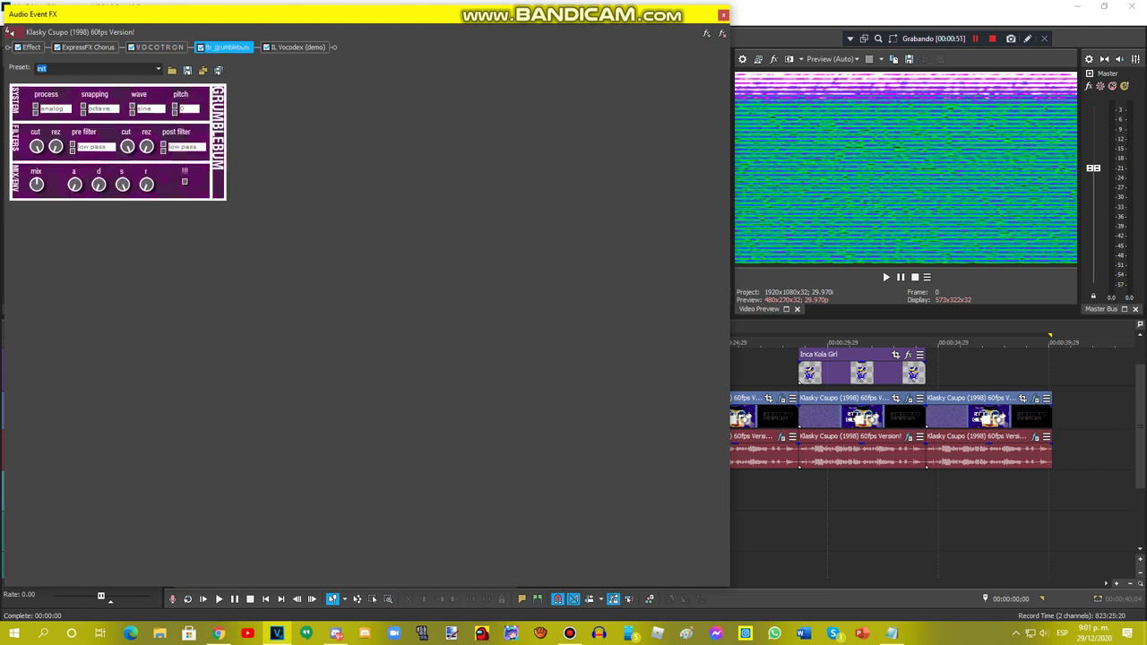
pyautogui.click(299, 48)
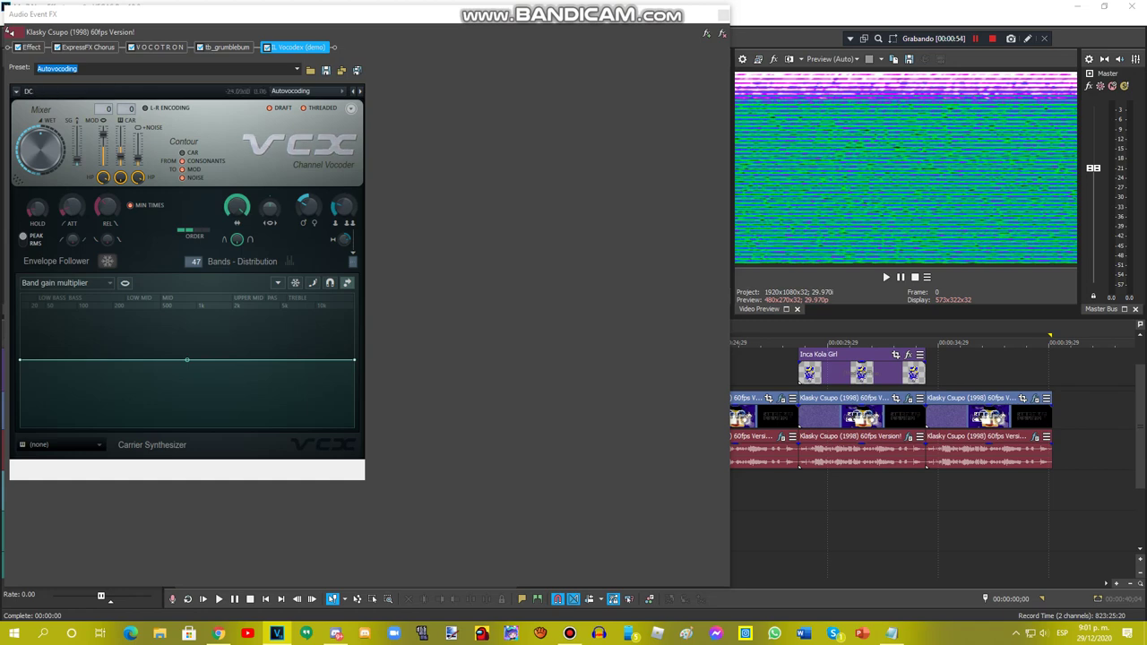
pyautogui.click(723, 15)
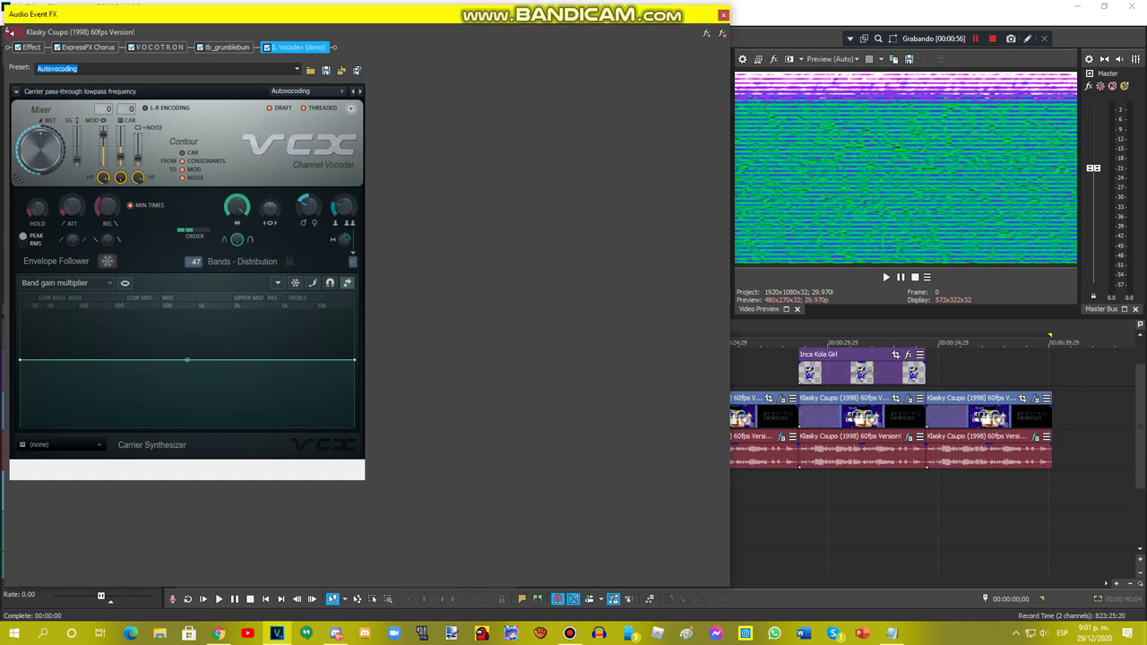
# - Move the playhead to 00:00:05;22 at the second clip and examine the TV Simulator settings in its video effects
pyautogui.click(291, 369)
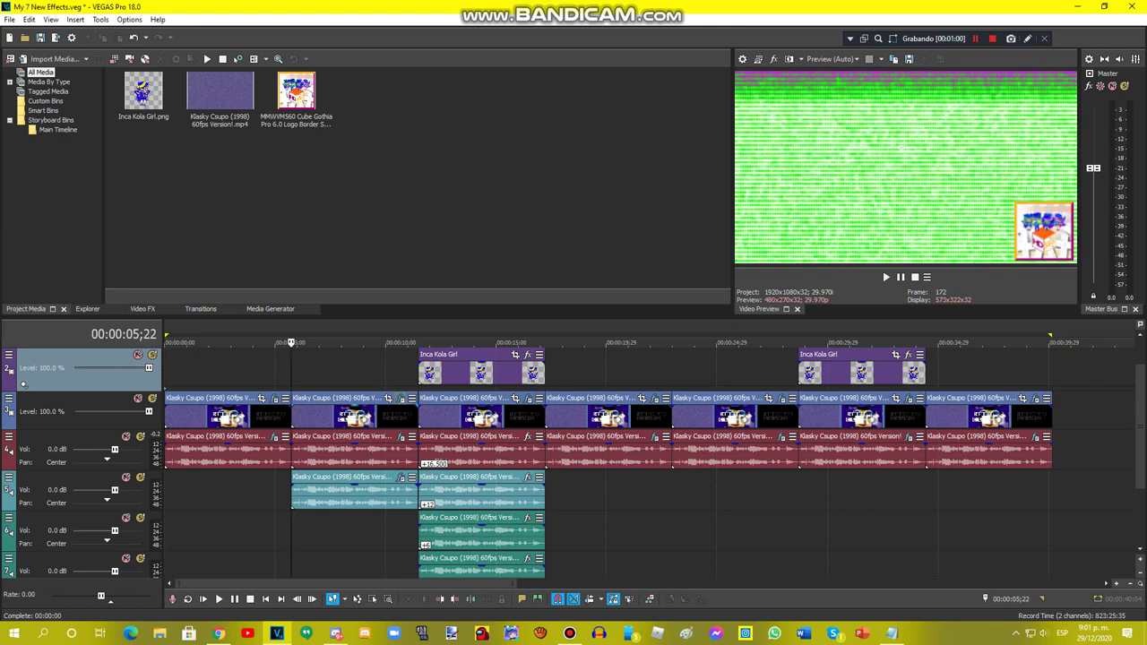
pyautogui.click(401, 398)
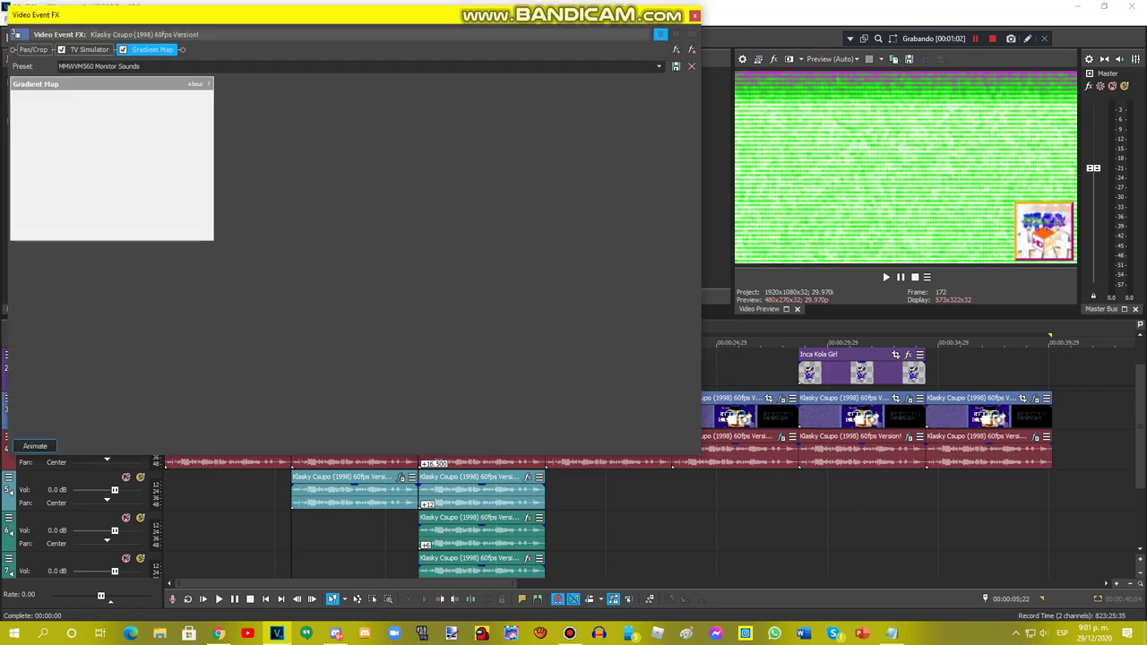
pyautogui.click(90, 50)
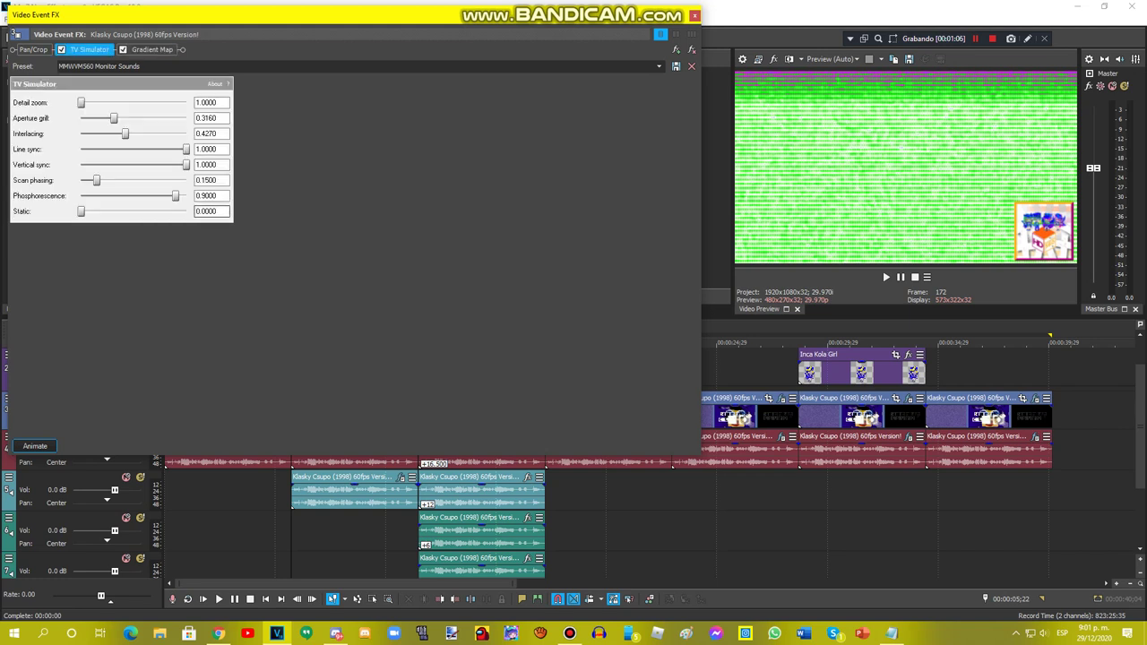
# - Examine the colour of each gradient control point in the second clip's Gradient Map effect and close its video effects
pyautogui.click(152, 50)
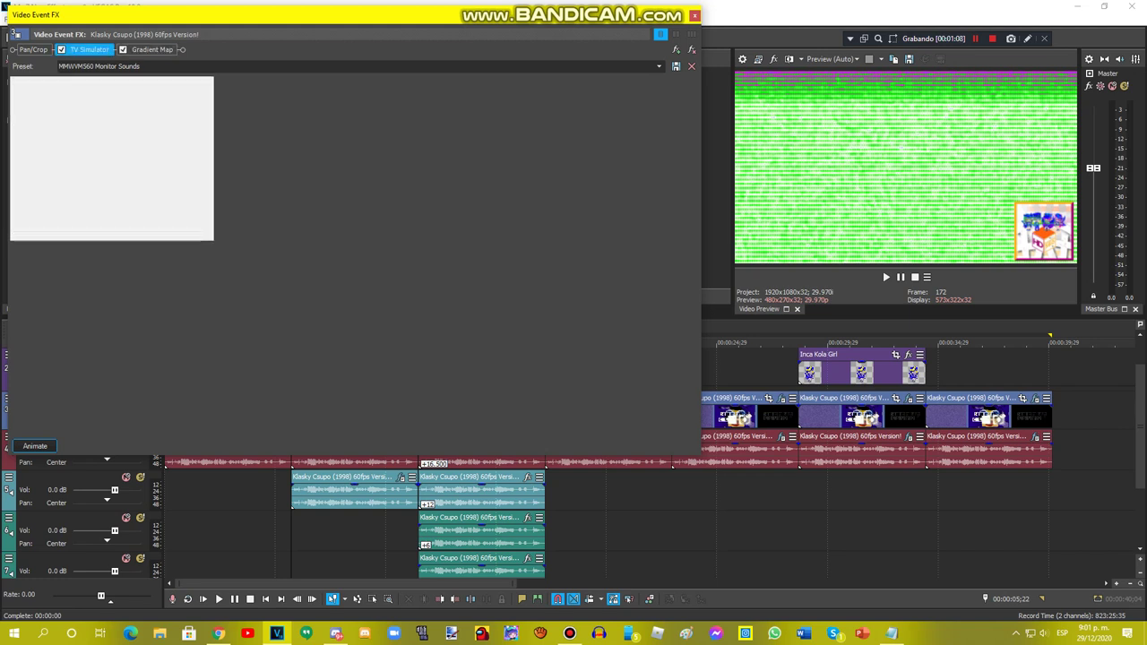
pyautogui.click(152, 50)
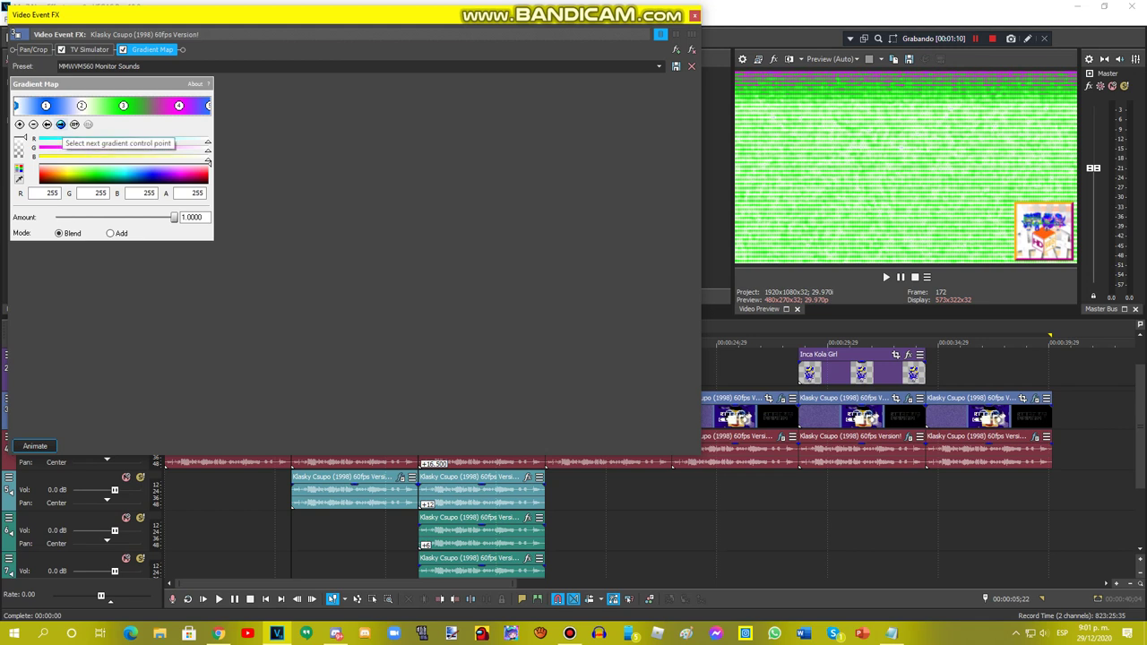
pyautogui.click(61, 125)
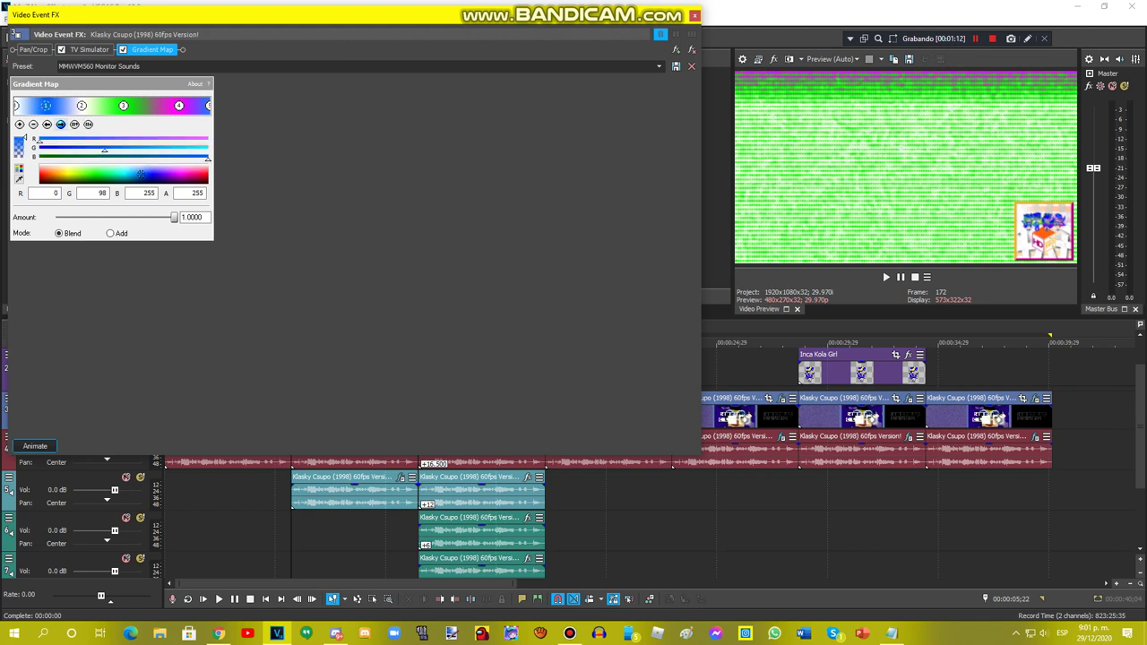
pyautogui.click(81, 106)
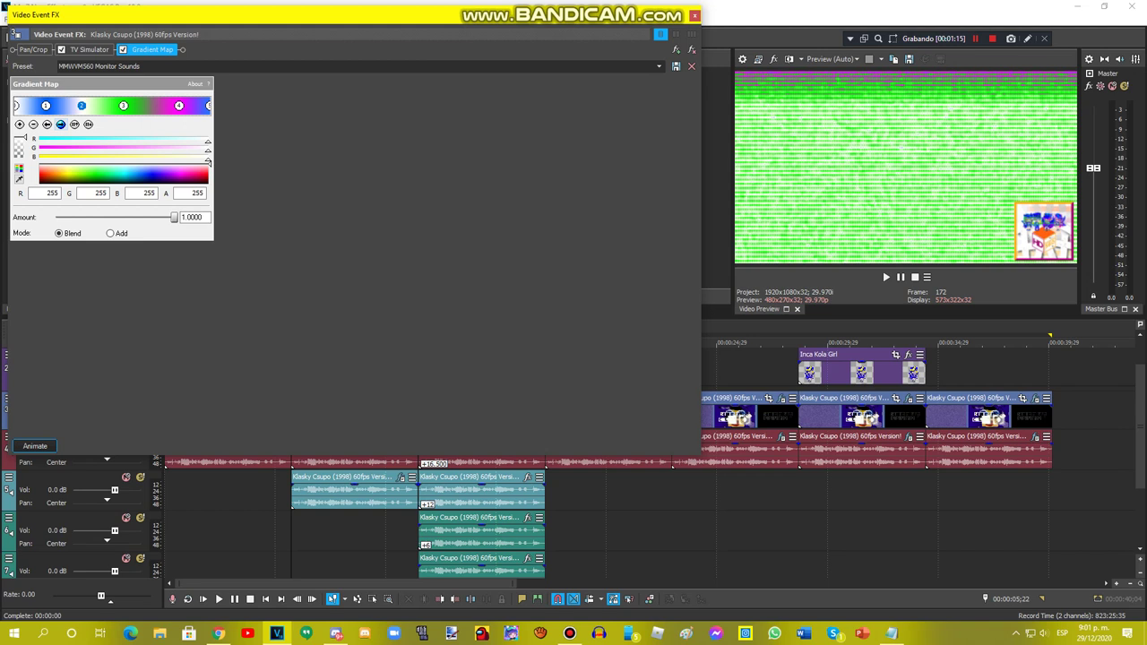
pyautogui.click(124, 106)
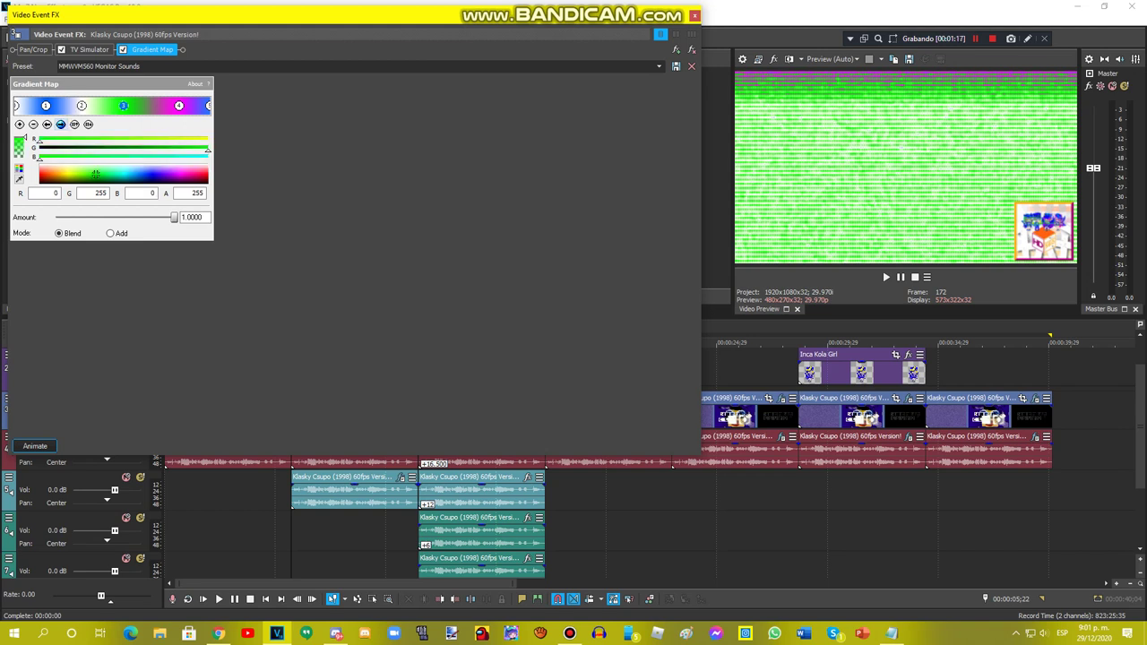
pyautogui.click(179, 106)
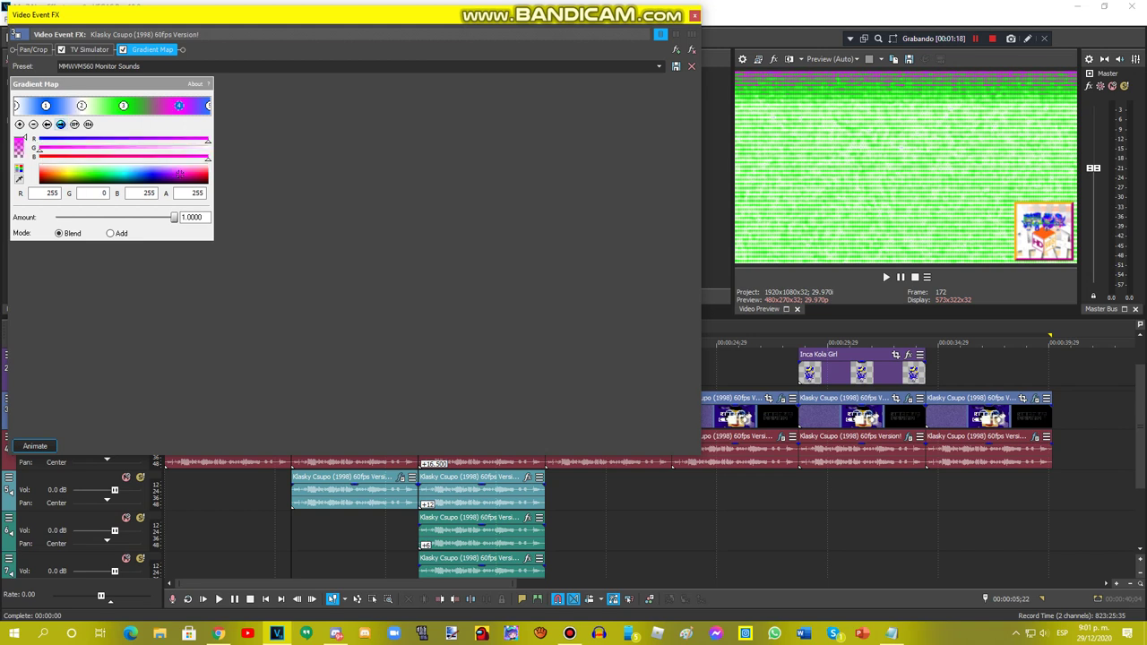
pyautogui.click(61, 125)
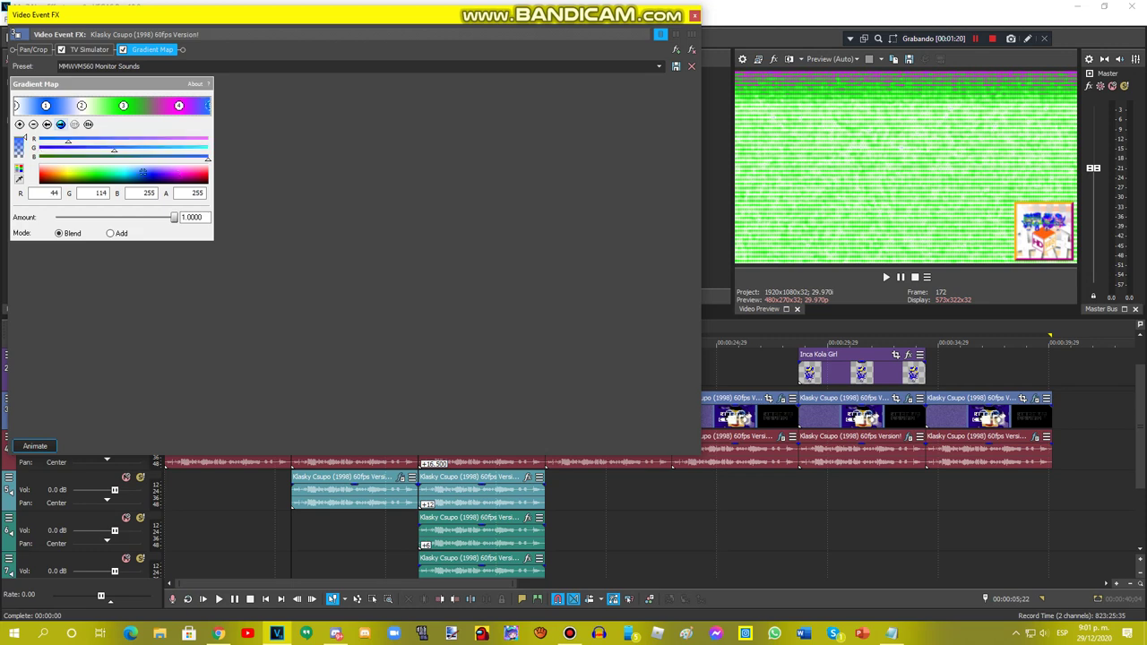
pyautogui.click(694, 15)
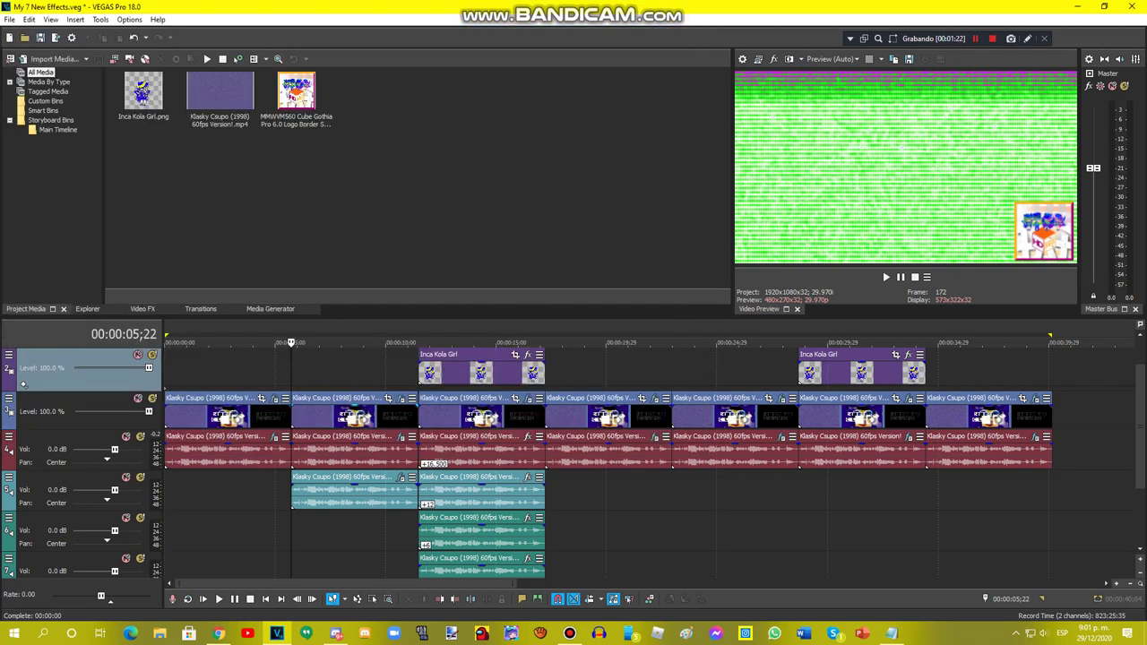
# - Examine the Amplitude Modulation, IL Vocodex and Pitch Shift settings of the second clip's audio on track 4 and close its effects
pyautogui.click(400, 436)
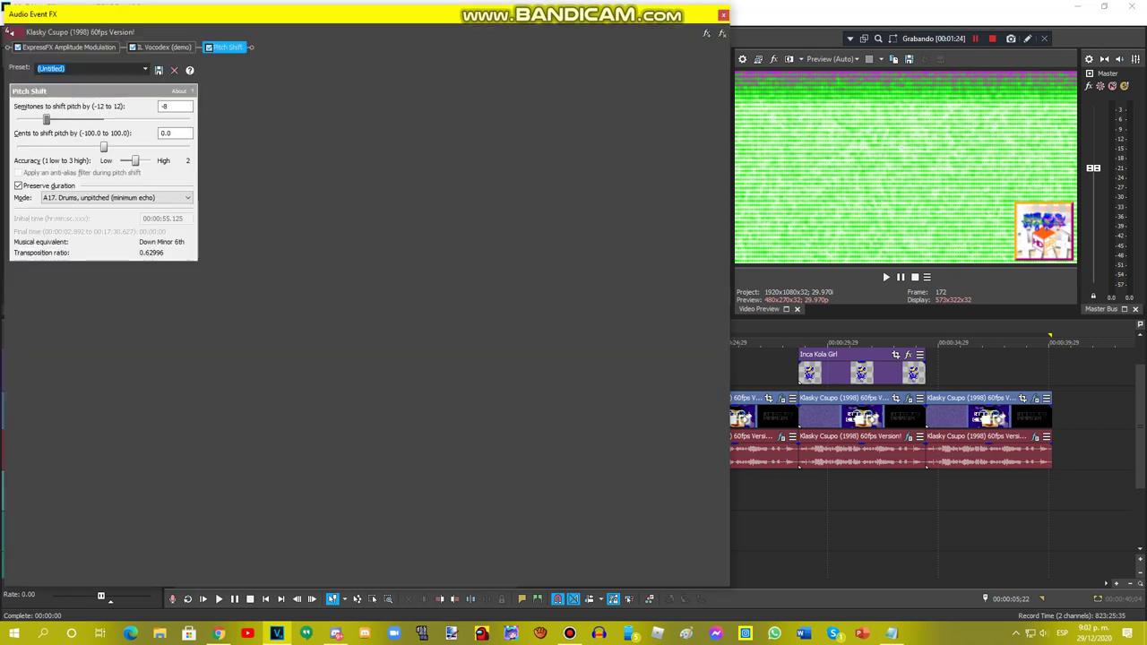
pyautogui.click(68, 46)
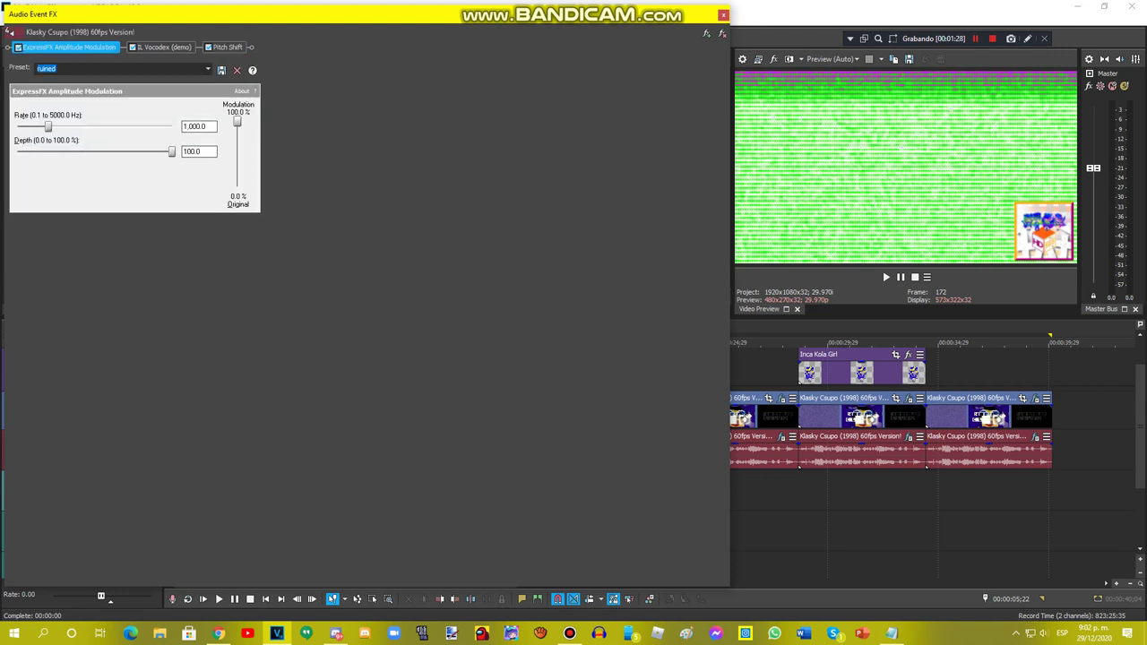
pyautogui.click(164, 47)
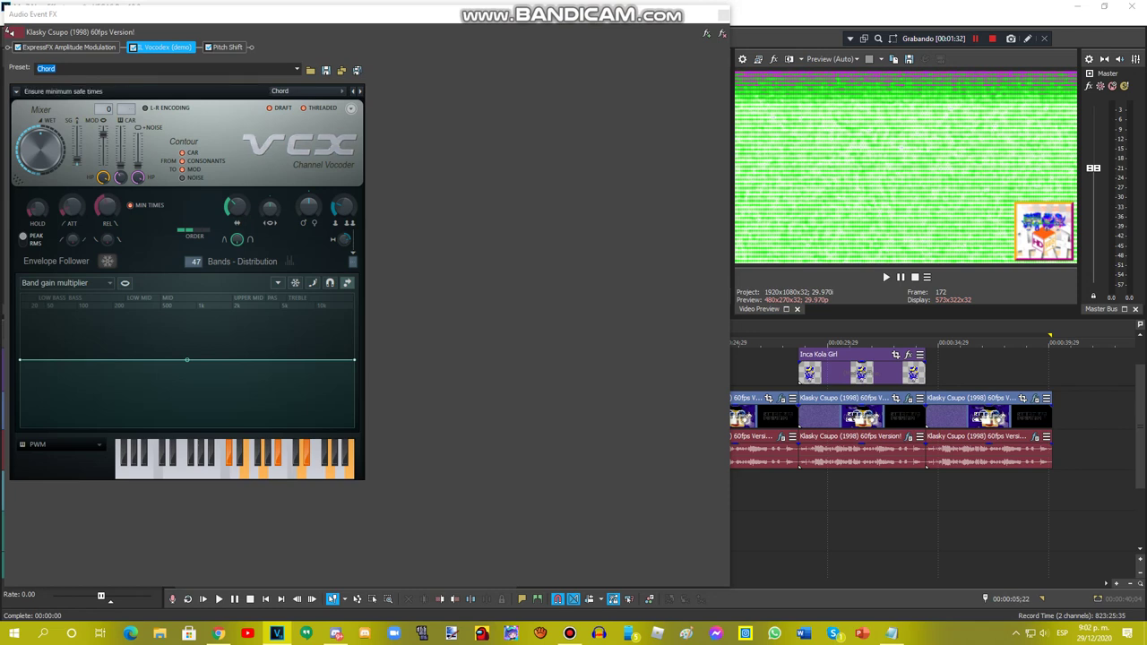
pyautogui.click(228, 47)
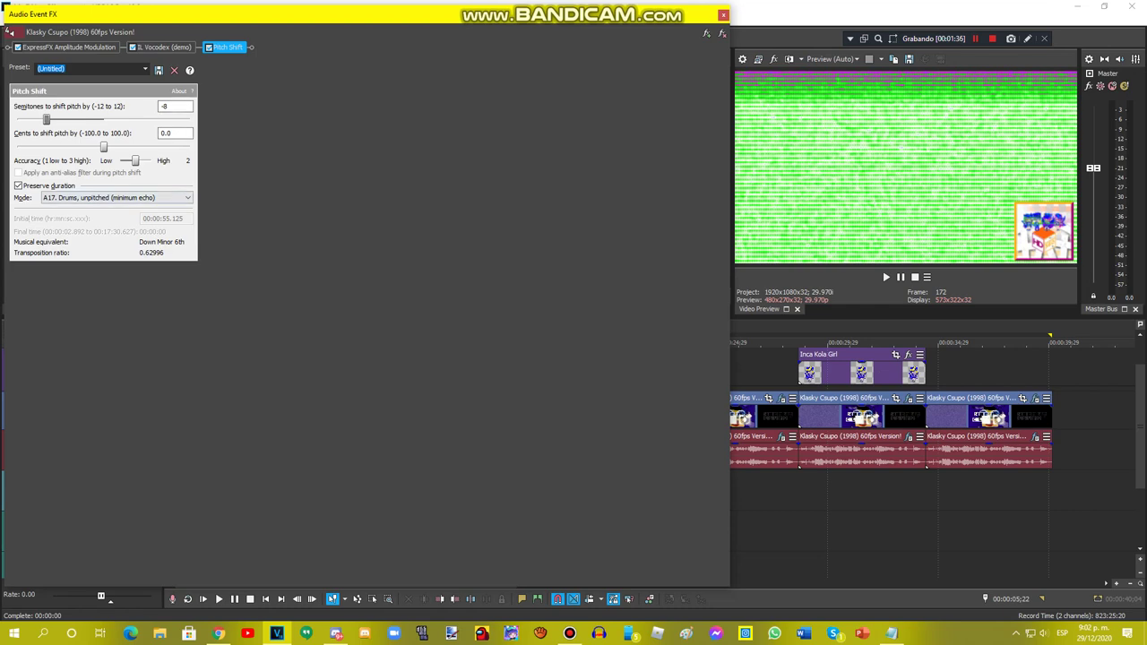
pyautogui.click(723, 15)
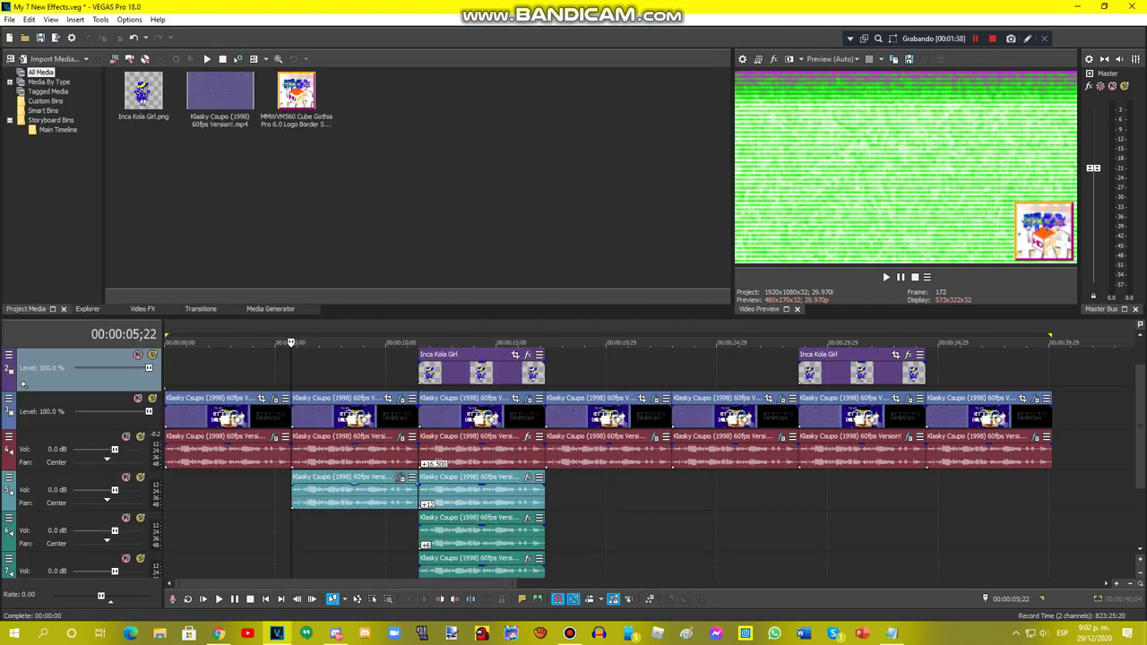
# - Examine the Amplitude Modulation, IL Vocodex and Pitch Shift settings of the second clip's duplicate audio on track 5
pyautogui.click(399, 476)
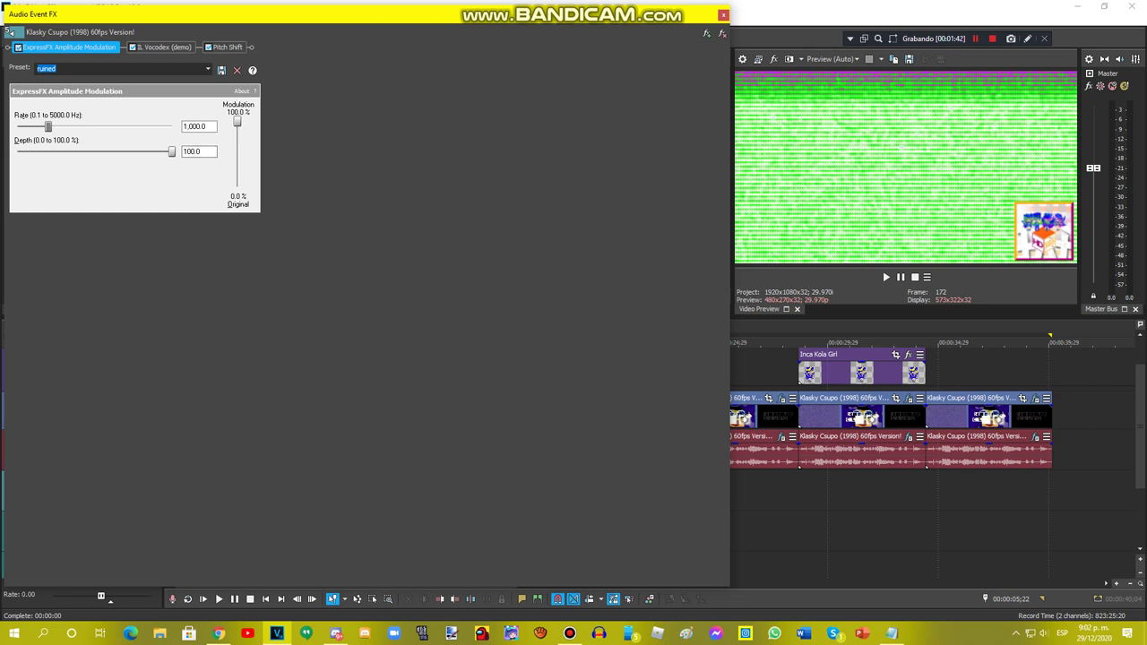
pyautogui.click(164, 48)
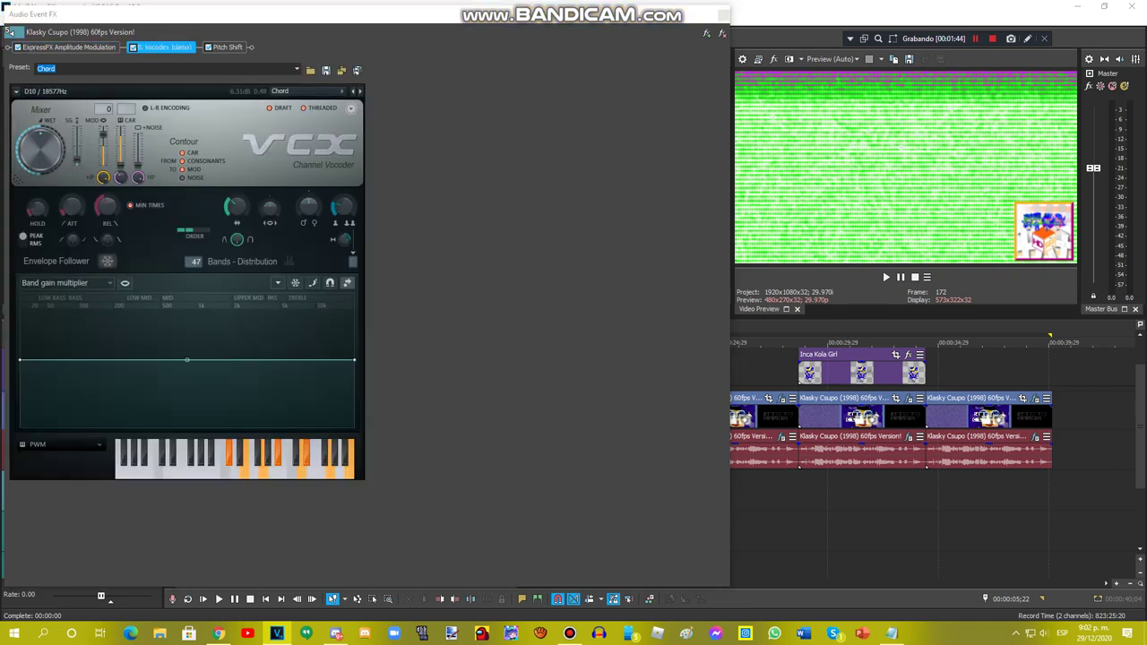
pyautogui.click(228, 47)
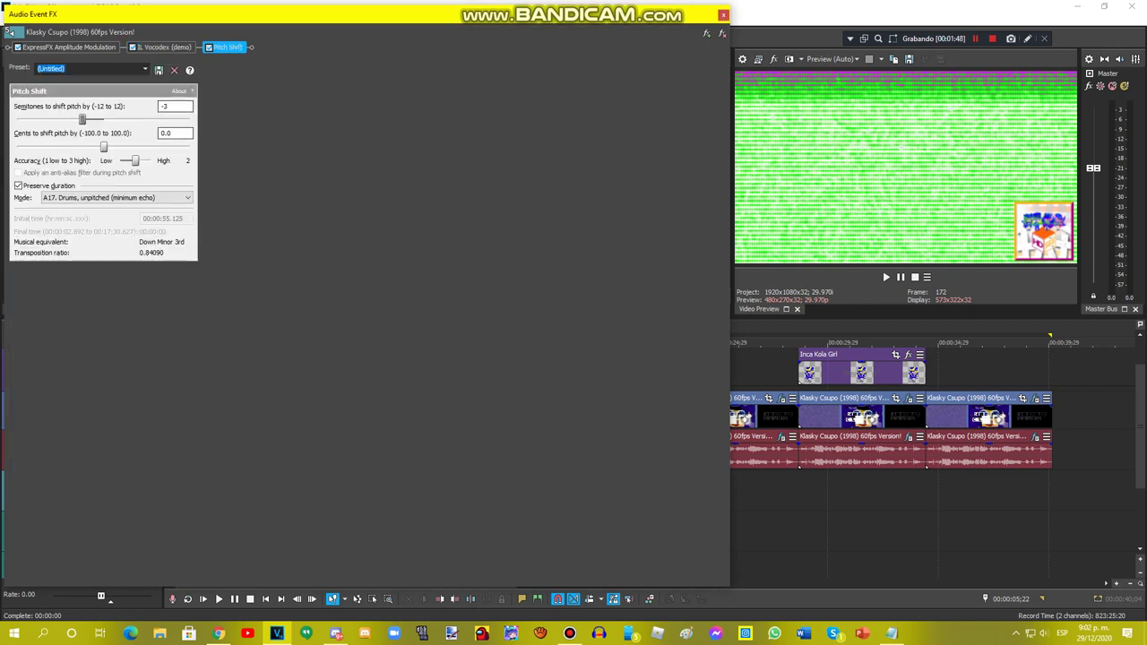
pyautogui.click(723, 16)
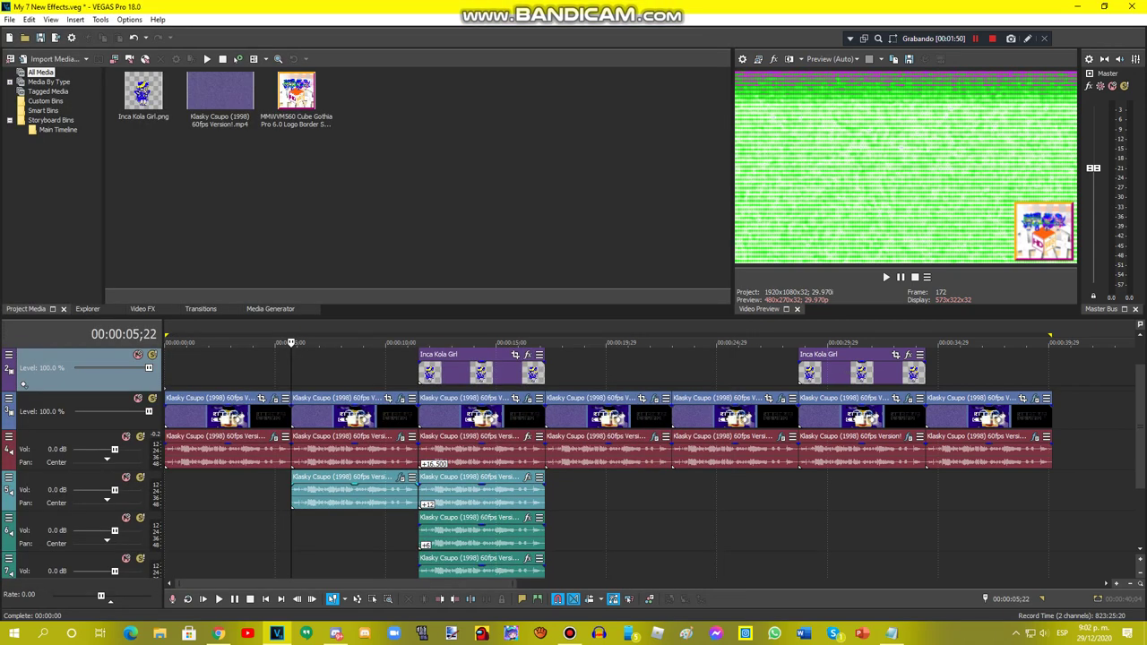
# - Move the playhead to the start of the third clip at 00:00:11;14
pyautogui.click(410, 343)
pyautogui.moveTo(410, 343); pyautogui.dragTo(418, 343)
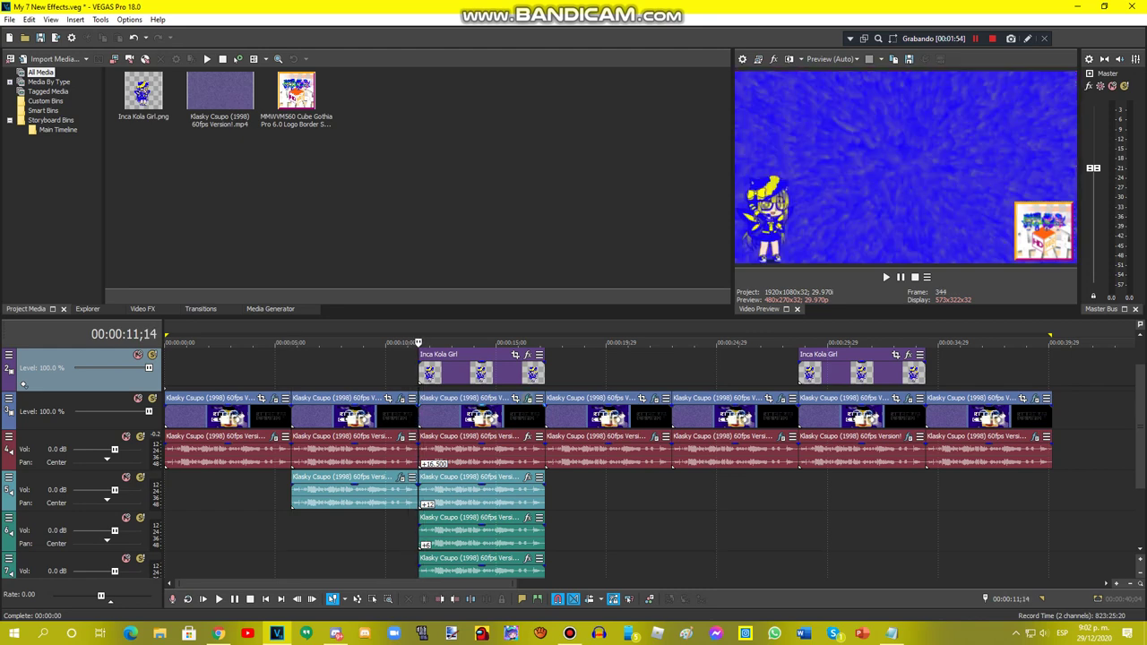
# - Examine the third clip's Light Rays settings and its Gradient Map control point colours, and close its video effects
pyautogui.click(527, 398)
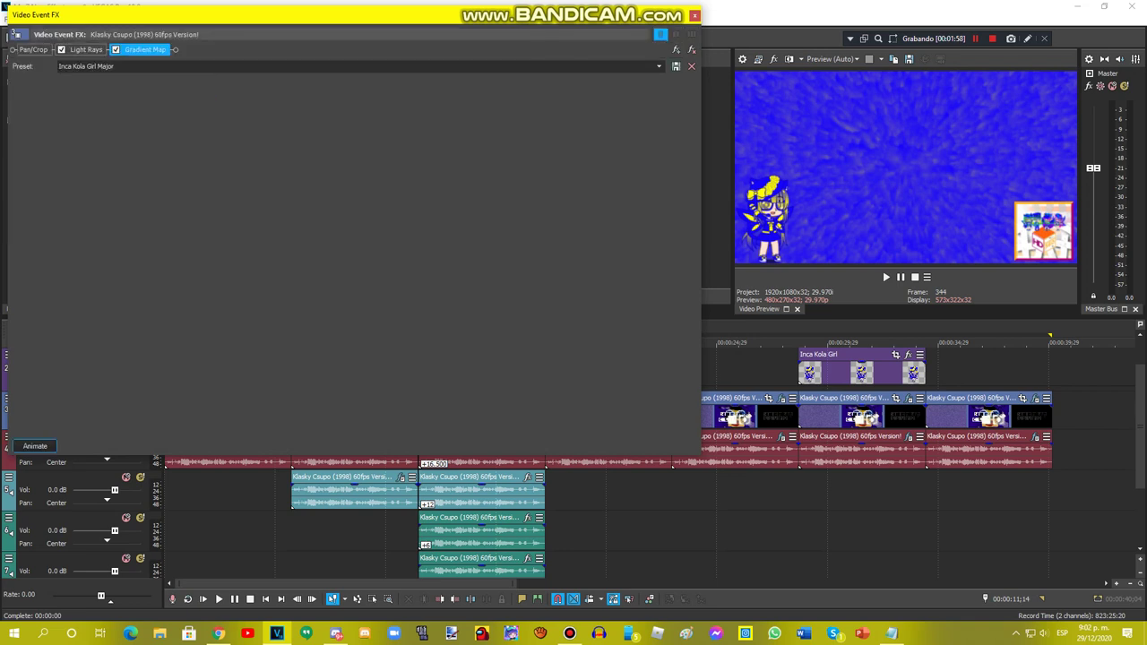
pyautogui.click(86, 50)
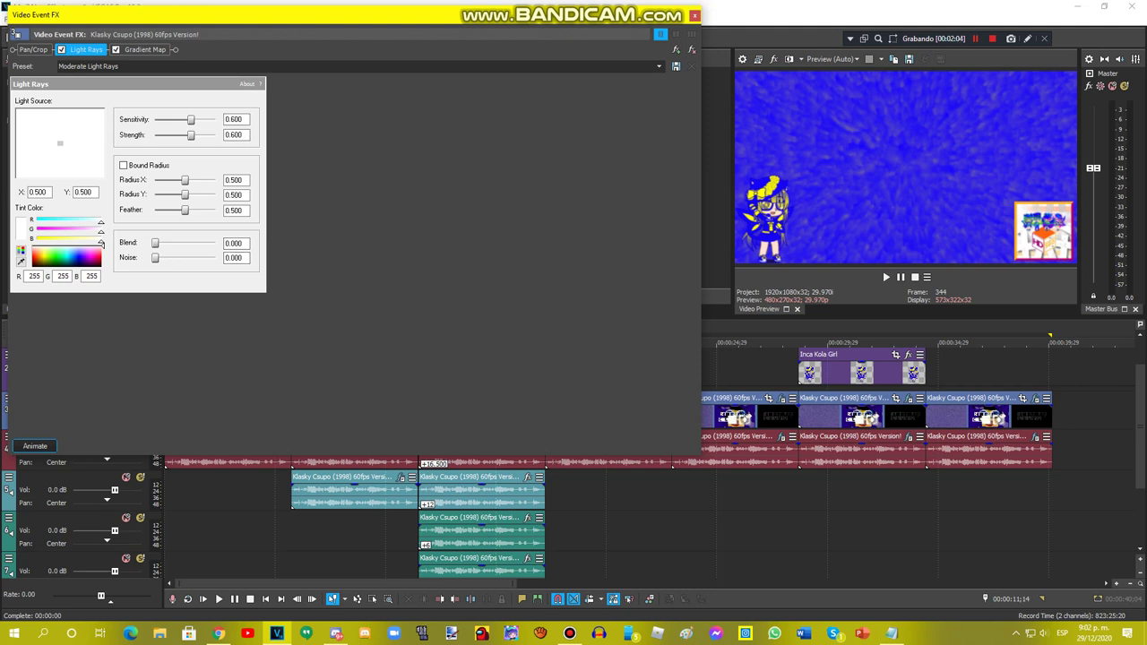
pyautogui.click(143, 49)
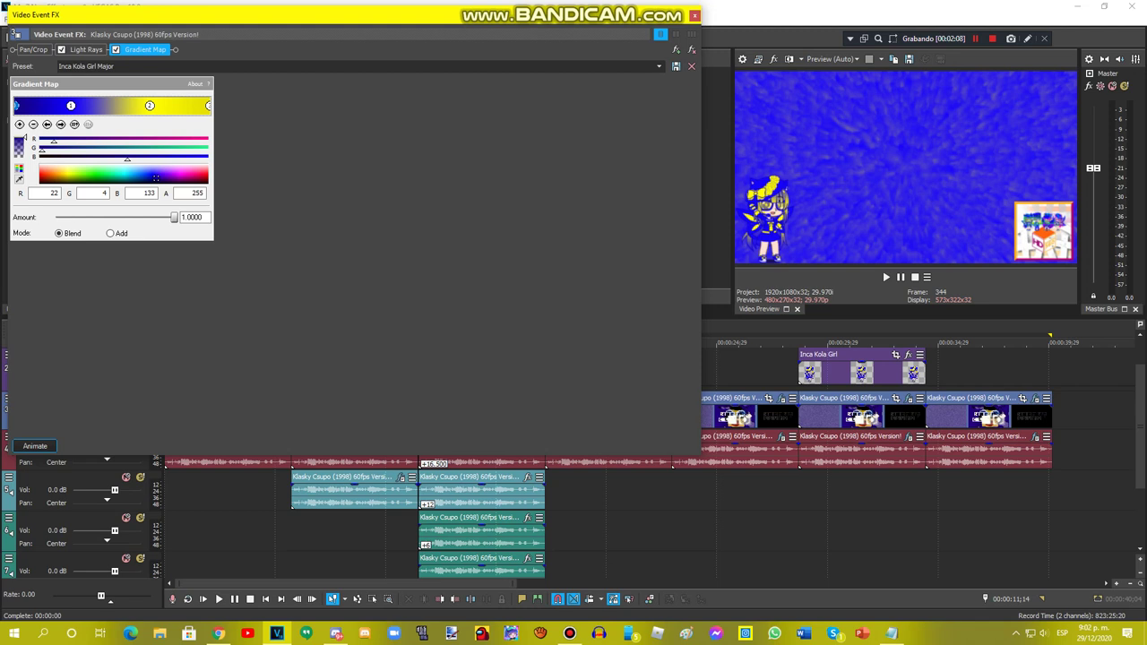
pyautogui.click(71, 105)
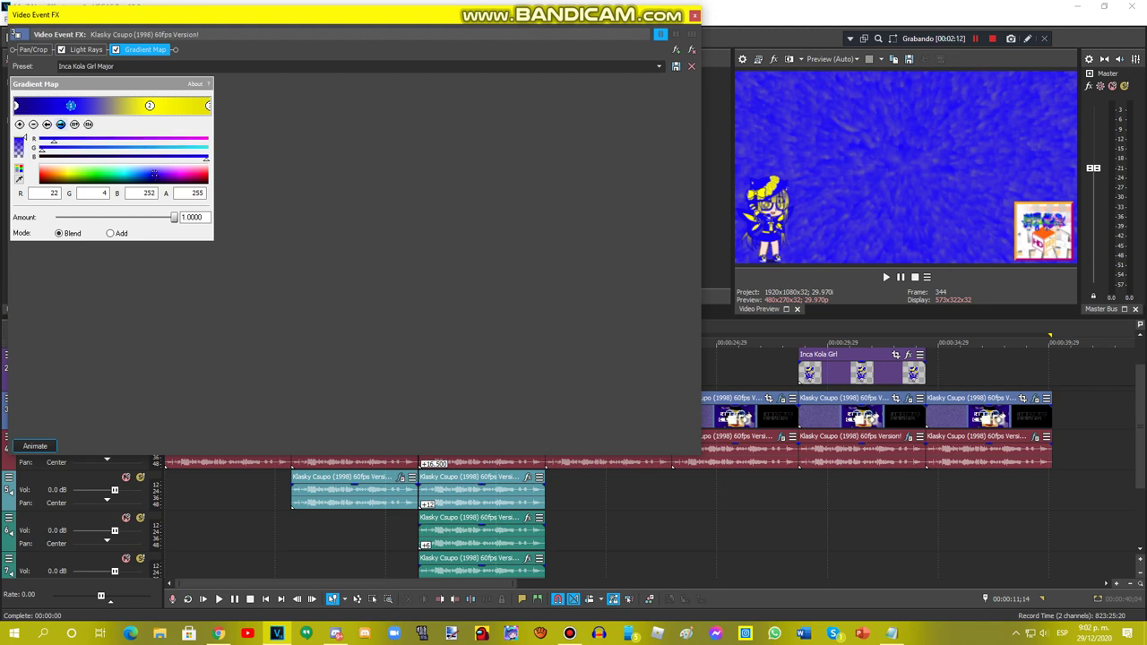
pyautogui.click(61, 124)
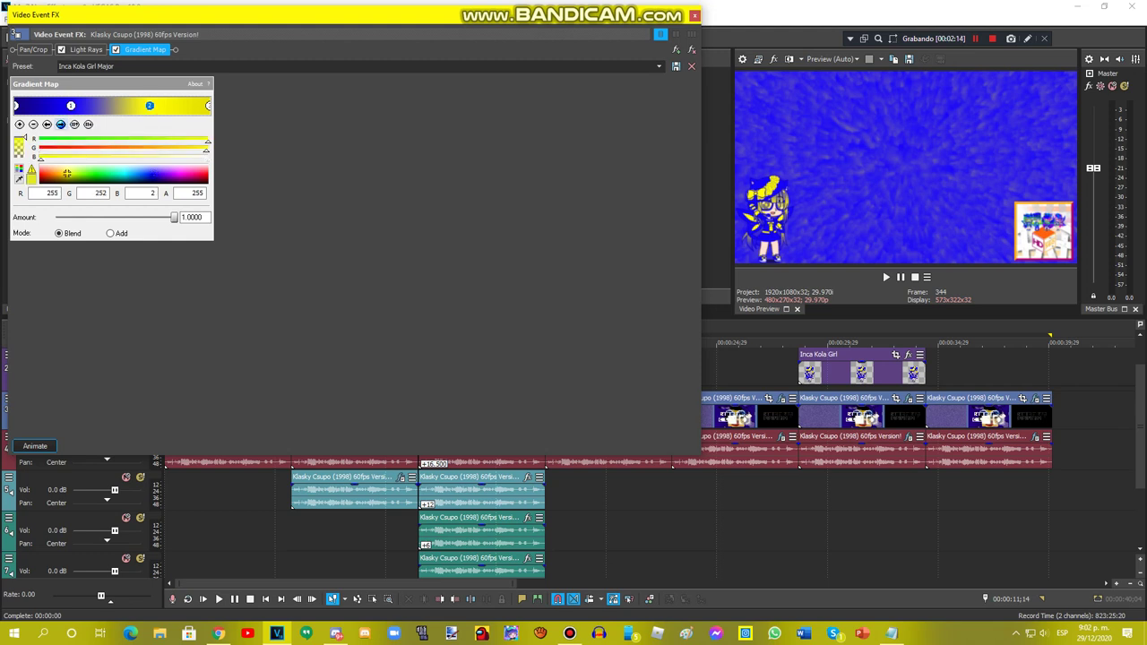
pyautogui.click(60, 123)
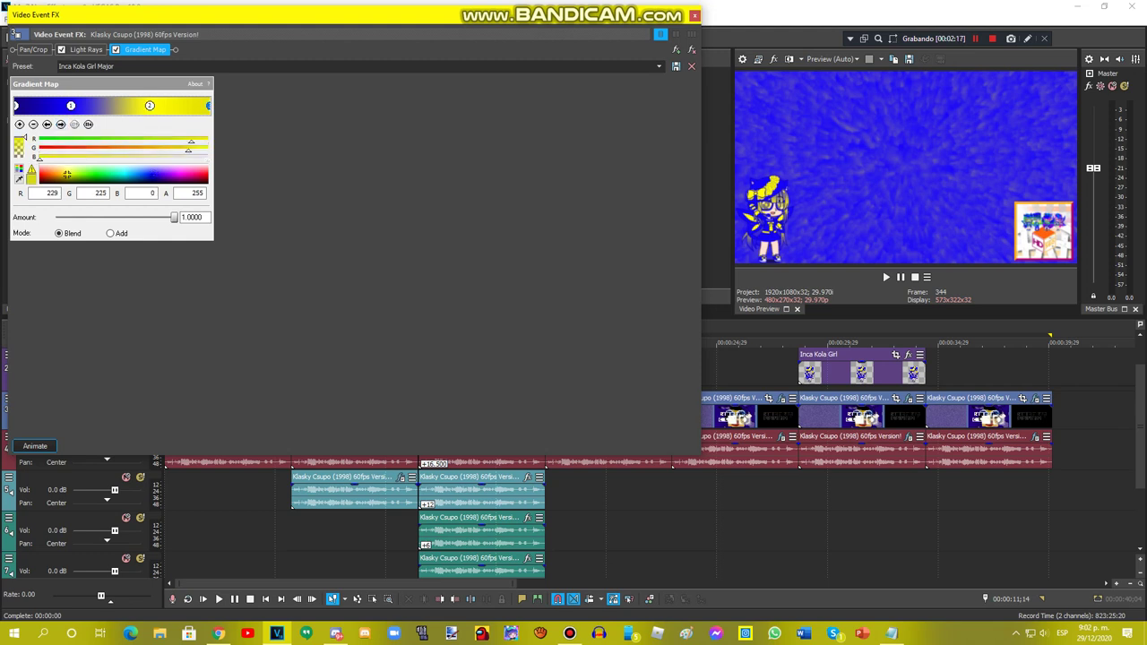
pyautogui.click(694, 15)
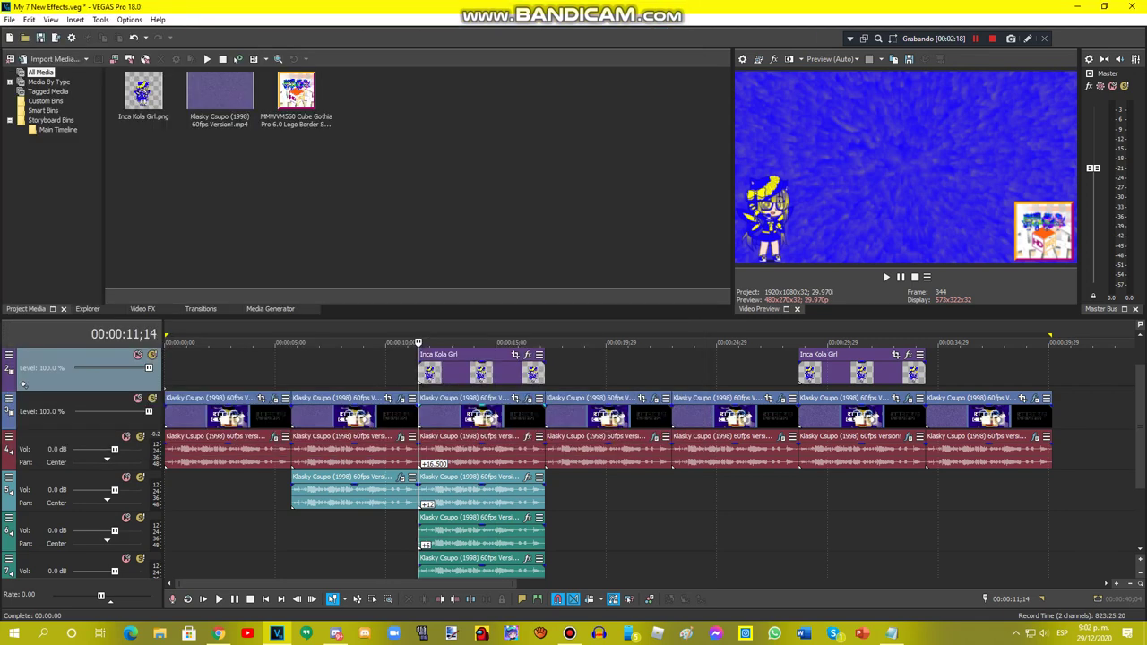
# - Examine the pitch change in the properties of the third clip's audio events on tracks 4 and 5
pyautogui.click(527, 436)
pyautogui.rightClick(495, 448)
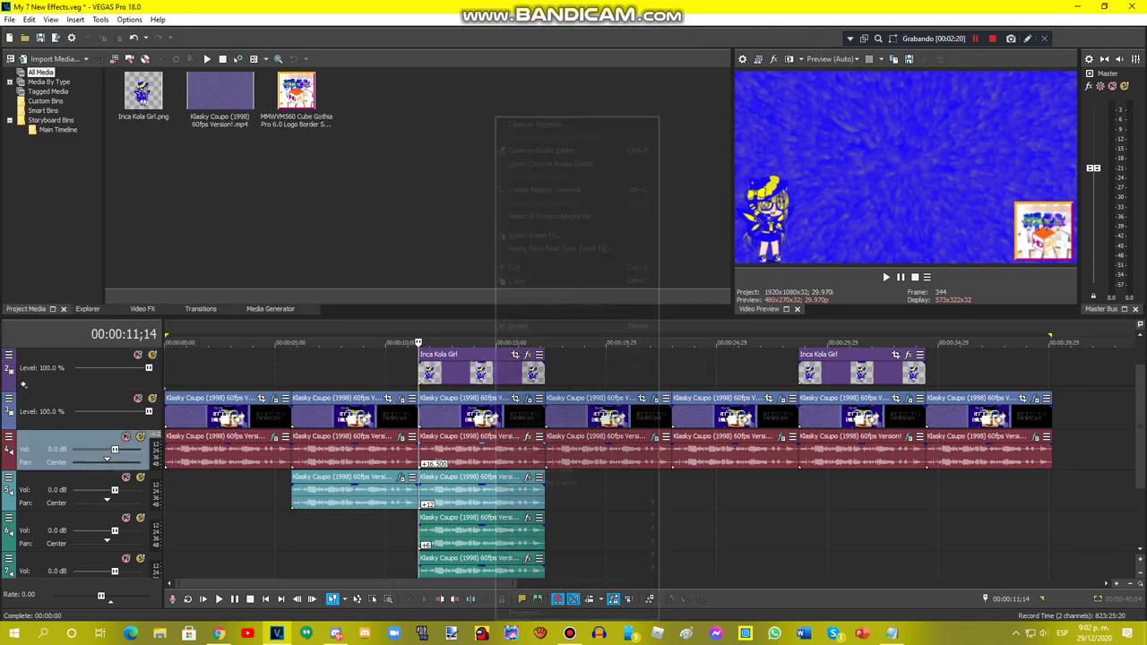
pyautogui.click(537, 610)
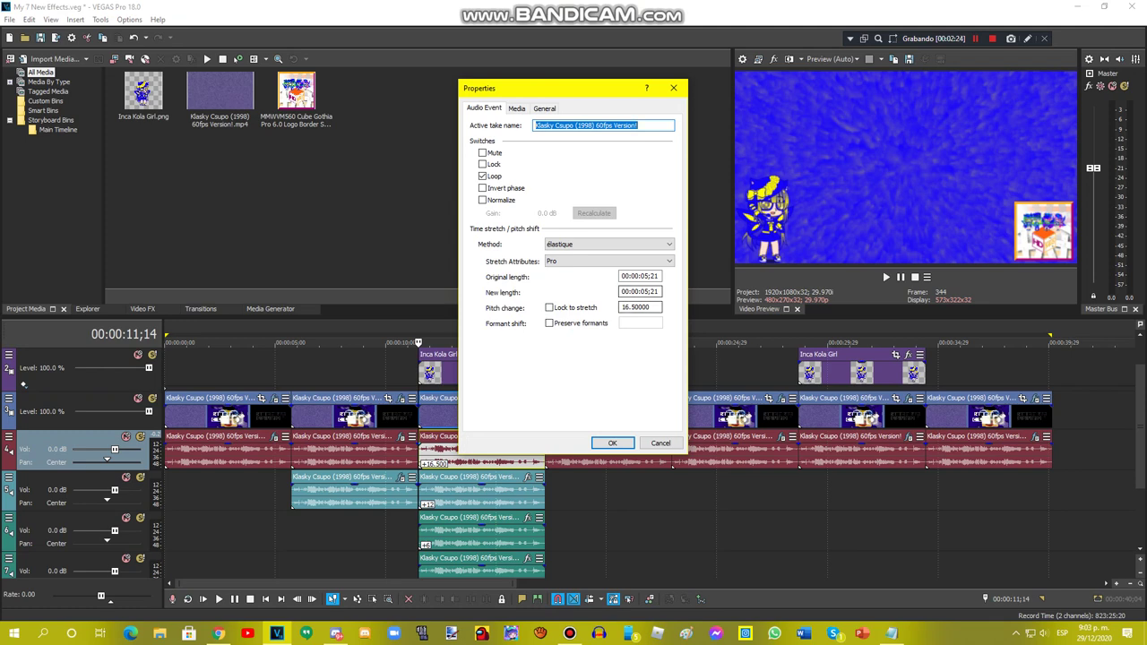
pyautogui.click(612, 442)
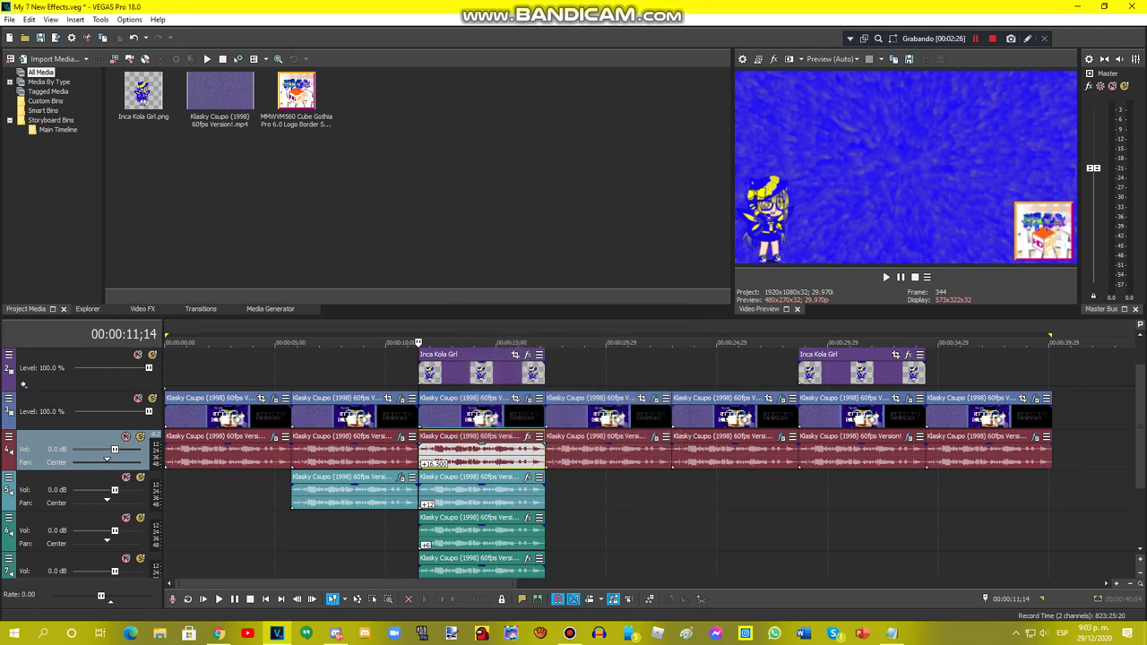
pyautogui.rightClick(488, 493)
pyautogui.click(529, 614)
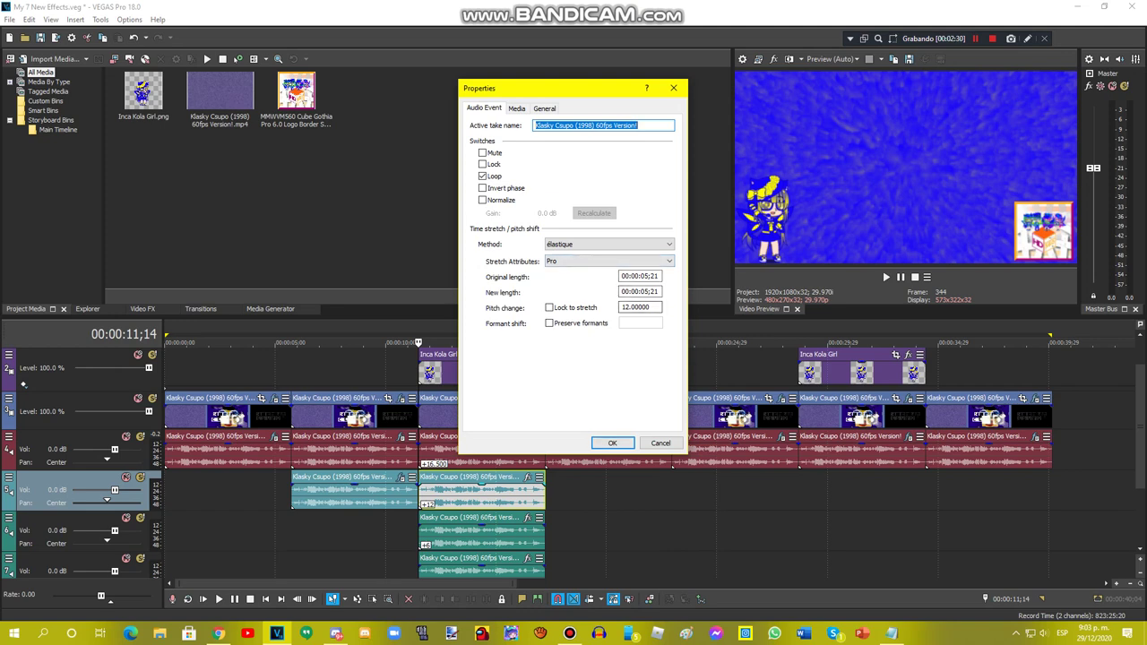
pyautogui.click(612, 442)
# - Examine the pitch change in the properties of the third clip's duplicate audio events on tracks 6 and 7
pyautogui.click(1140, 549)
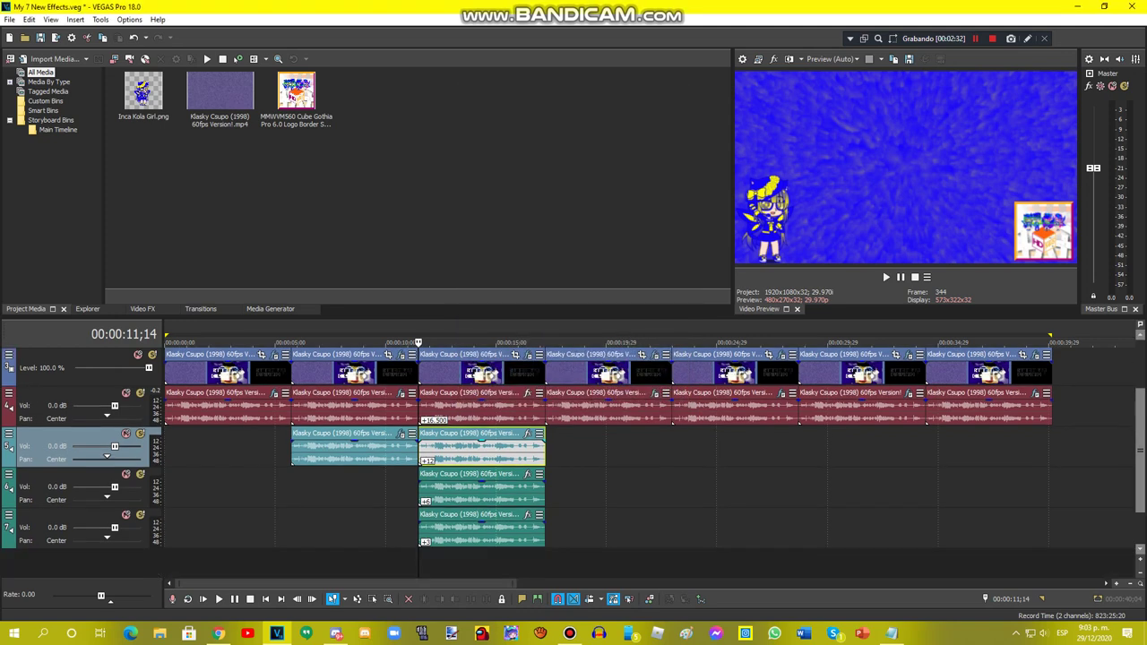
pyautogui.rightClick(525, 492)
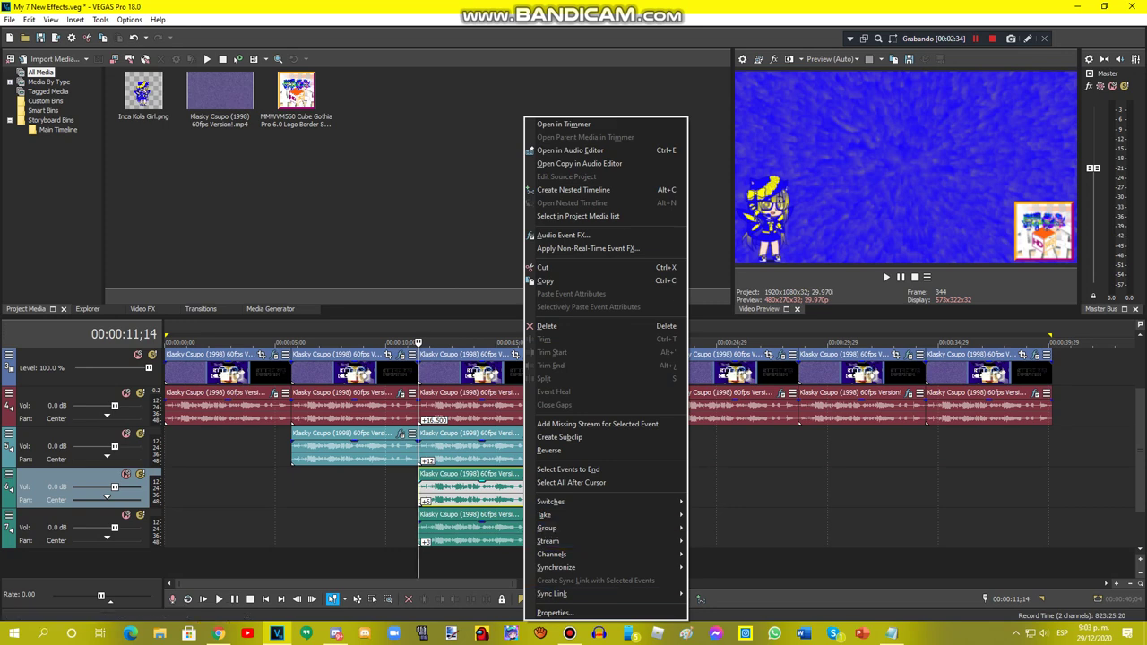
pyautogui.click(554, 613)
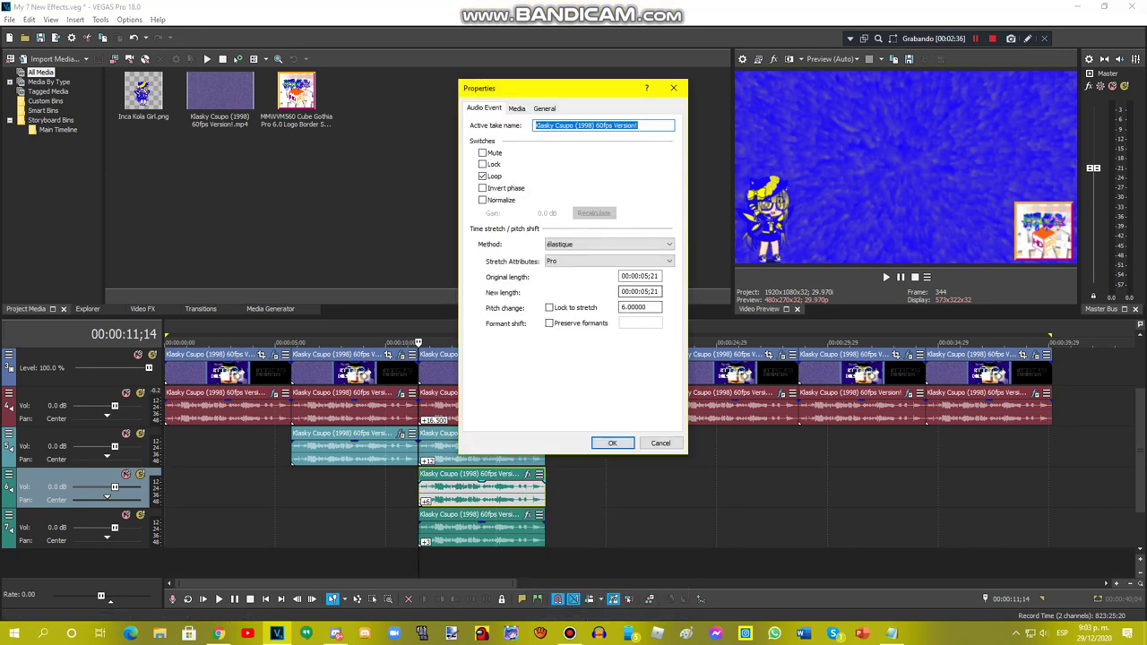
pyautogui.click(612, 442)
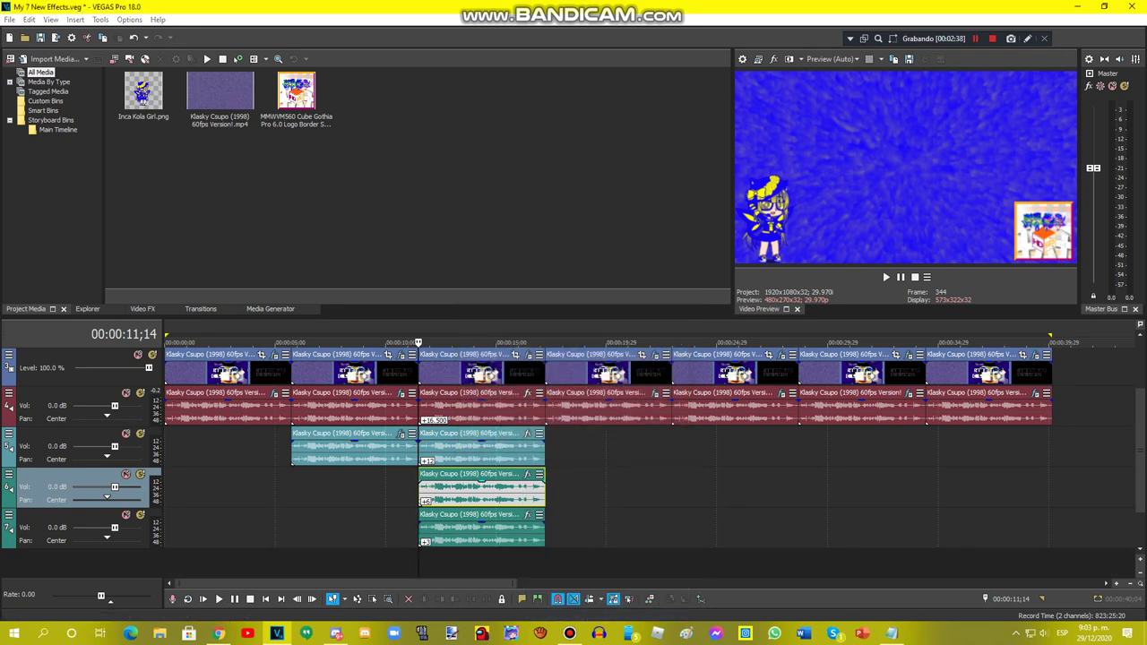
pyautogui.rightClick(501, 532)
pyautogui.click(534, 524)
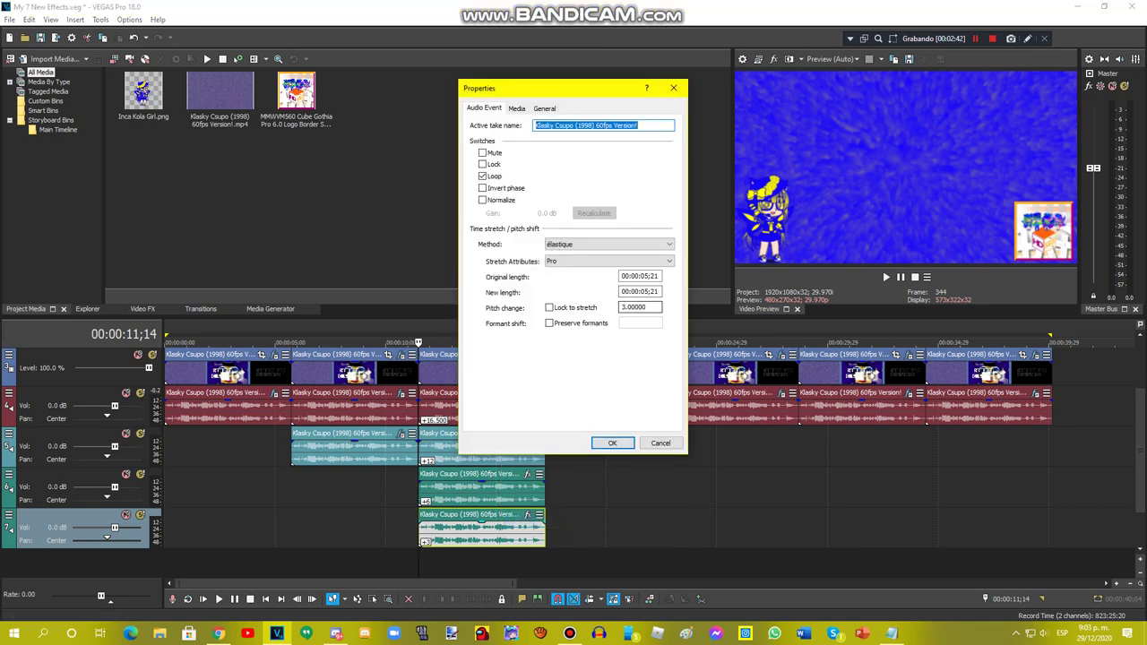
pyautogui.click(612, 443)
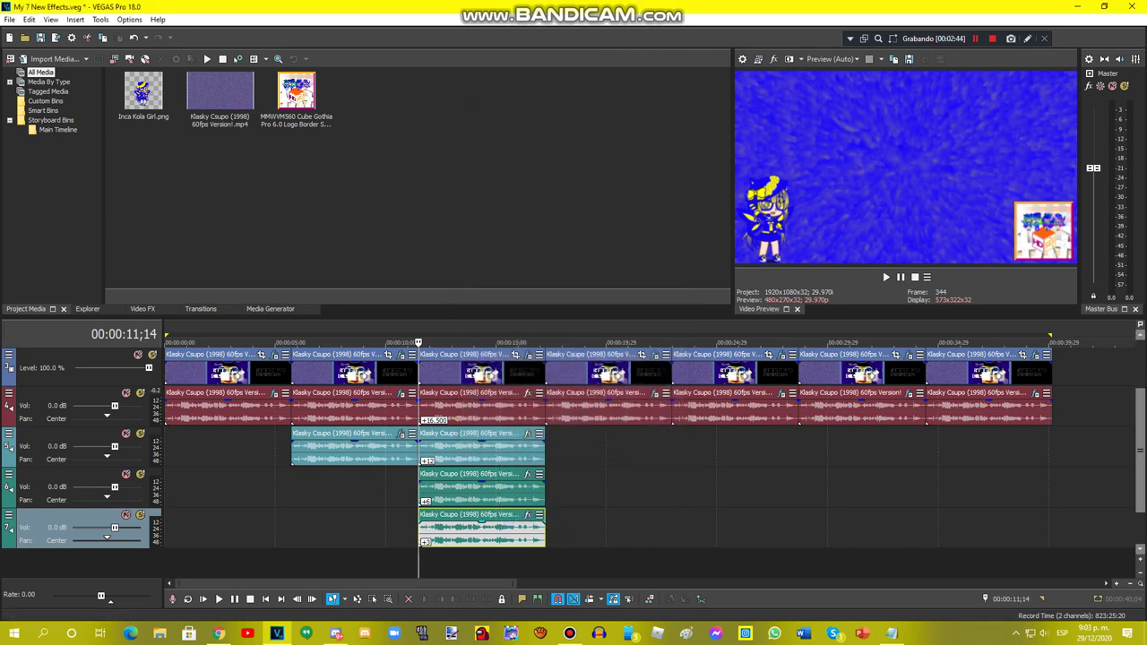
# - Draw a red rectangle around the Inca Kola Girl picture in the video preview with the screen recorder's drawing mode
pyautogui.scroll(1, 574, 463)
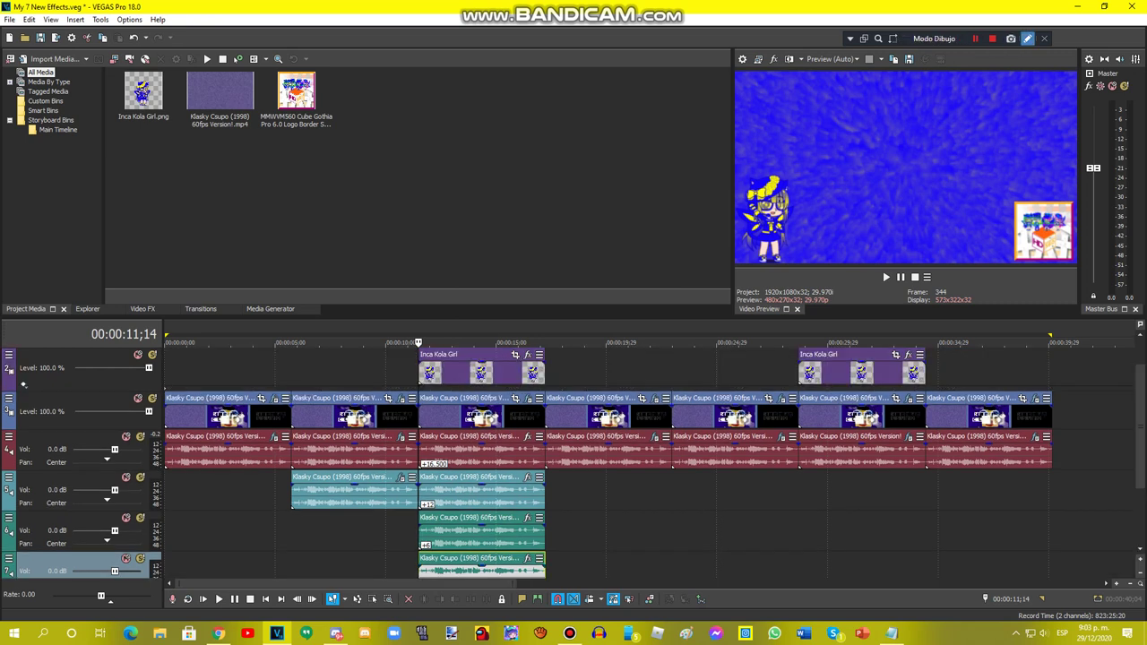
pyautogui.click(1028, 39)
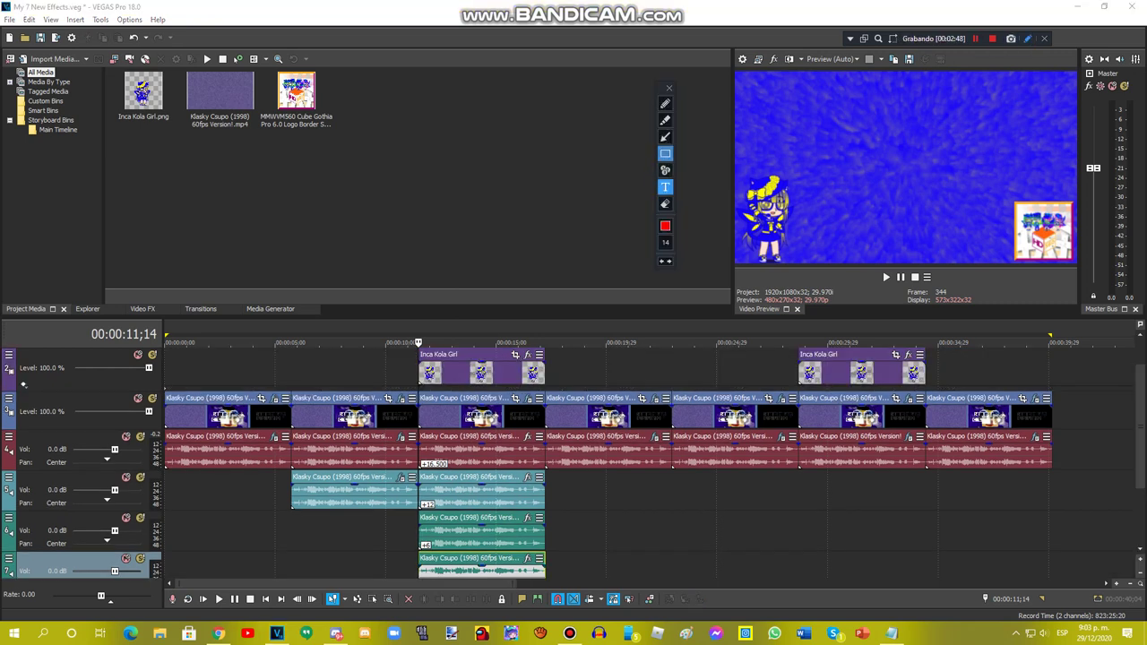
pyautogui.click(665, 153)
pyautogui.moveTo(730, 164); pyautogui.dragTo(806, 266)
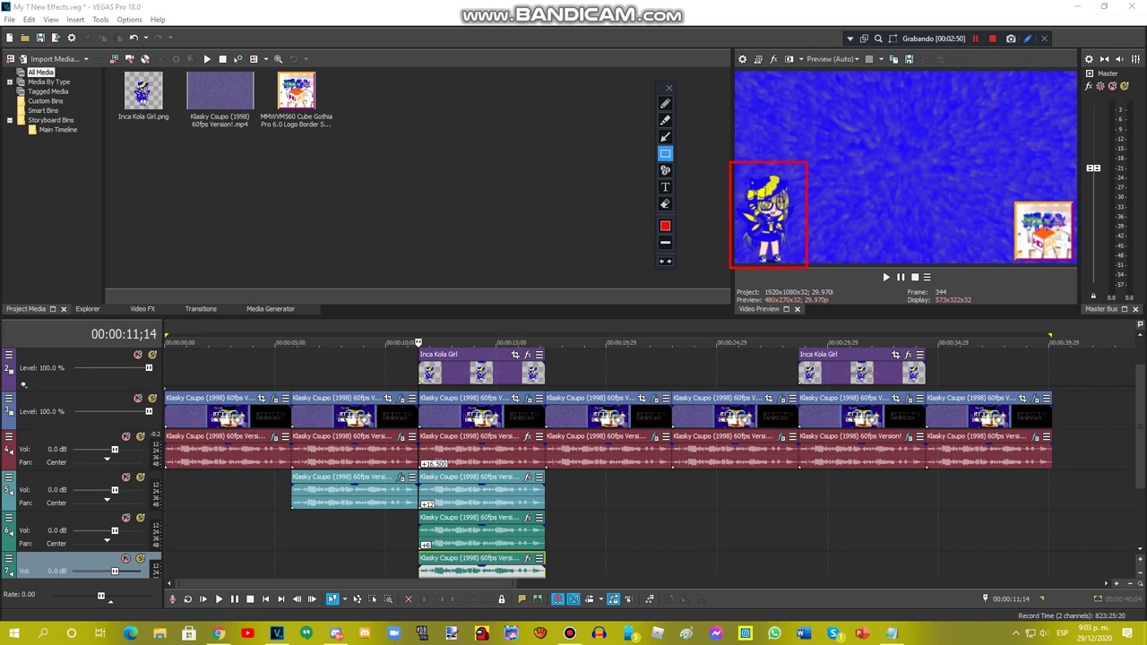
# - Add the text note "You need to use this picture, the picture is in description" above the red rectangle and leave drawing mode
pyautogui.click(664, 187)
pyautogui.click(745, 151)
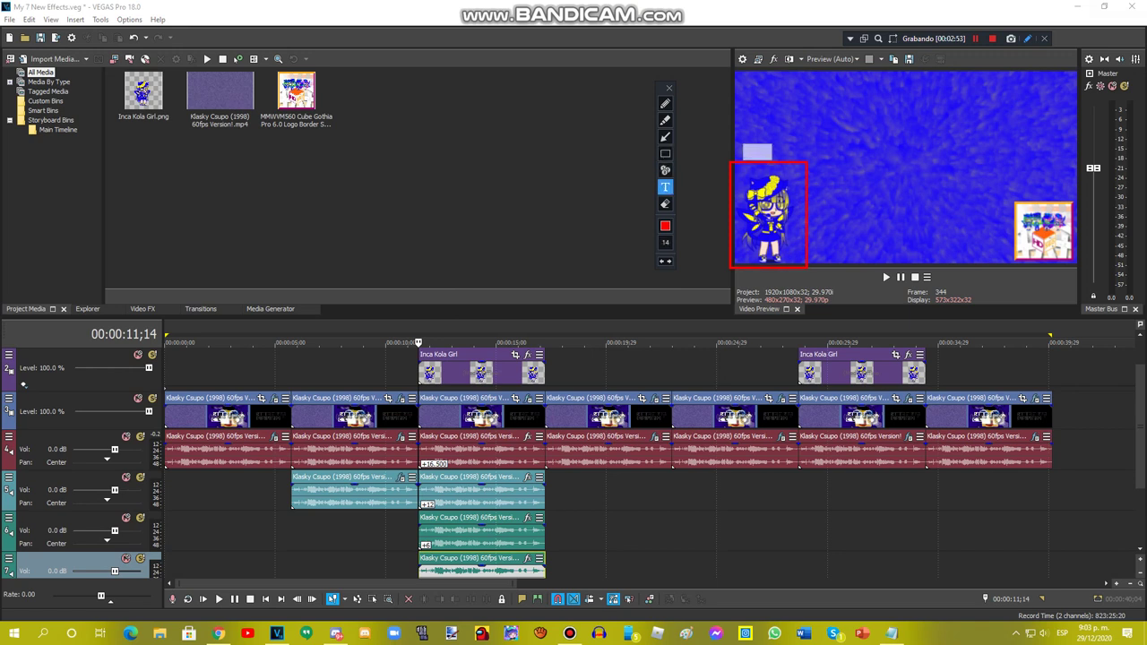
pyautogui.write('You need t')
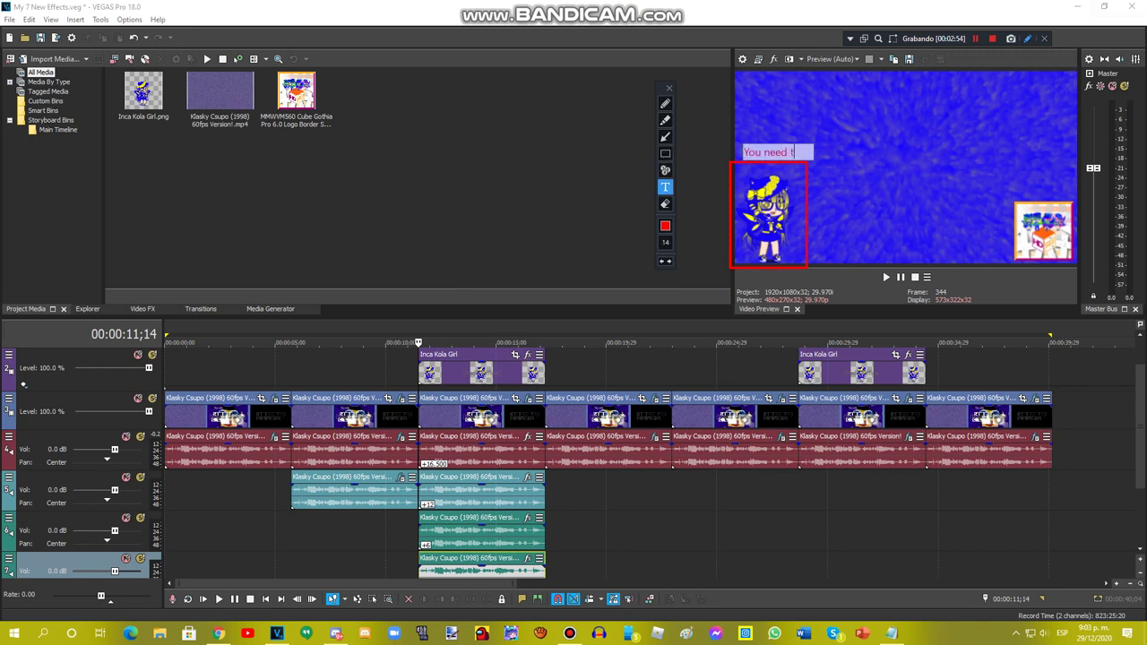
pyautogui.write('o use th')
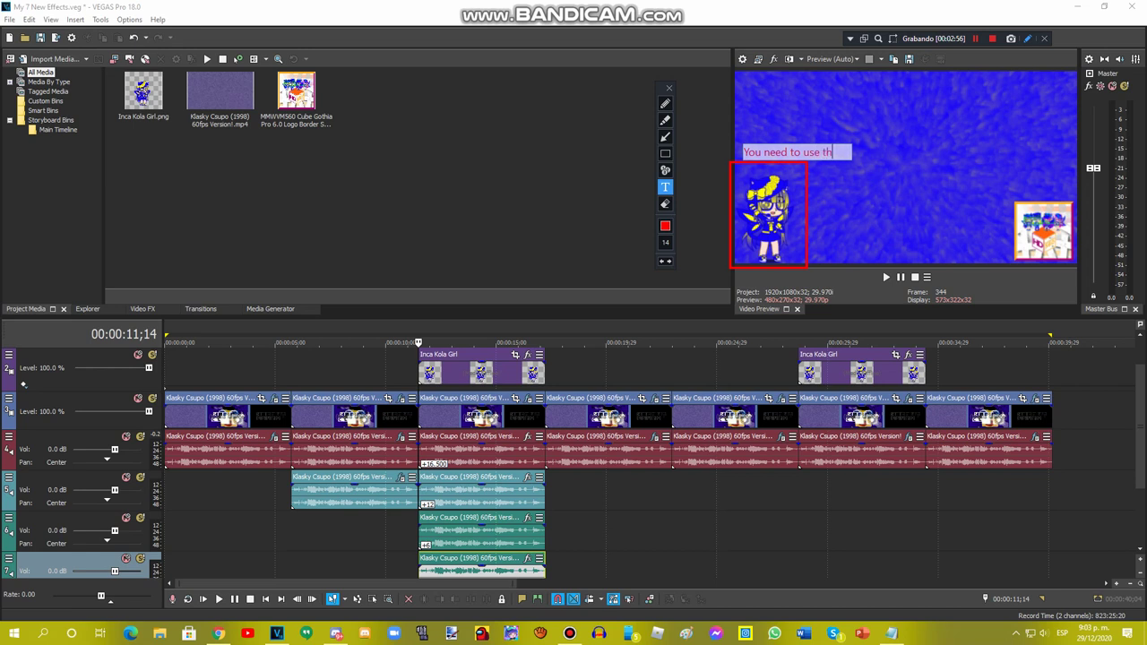
pyautogui.write('is picture, the')
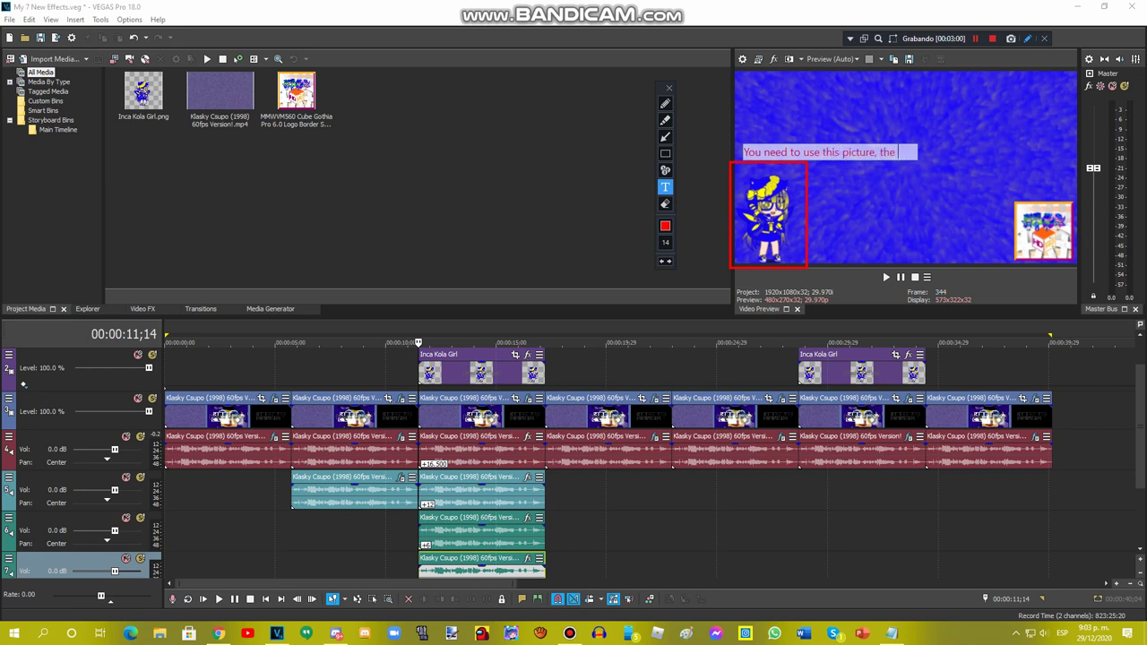
pyautogui.write(' picture is ')
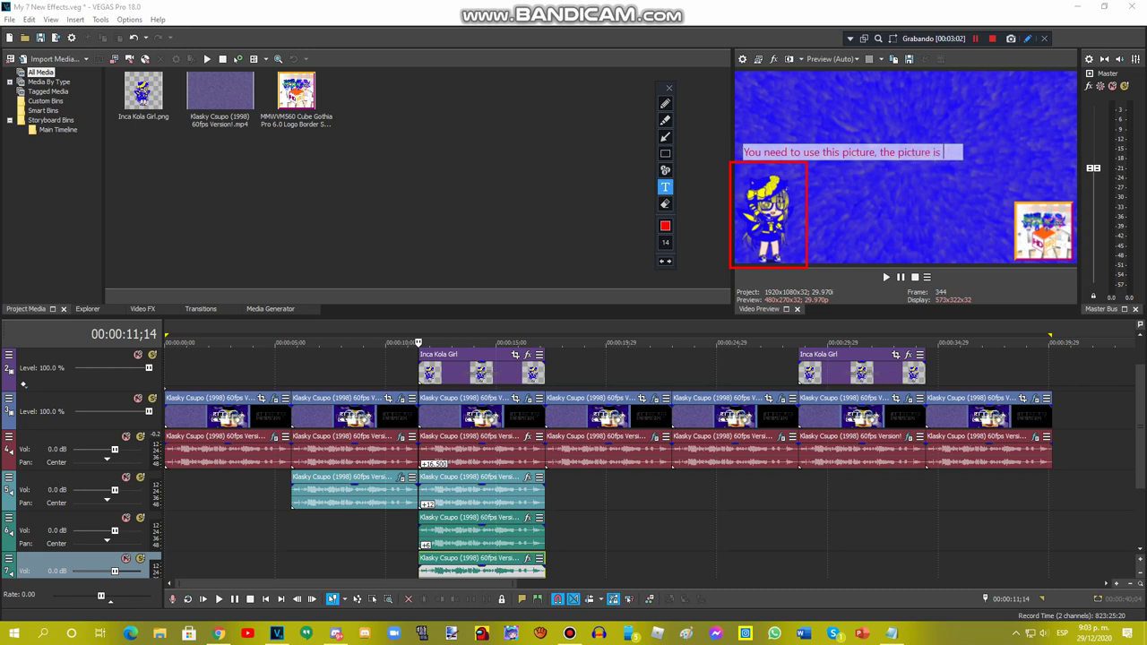
pyautogui.write('in descrip')
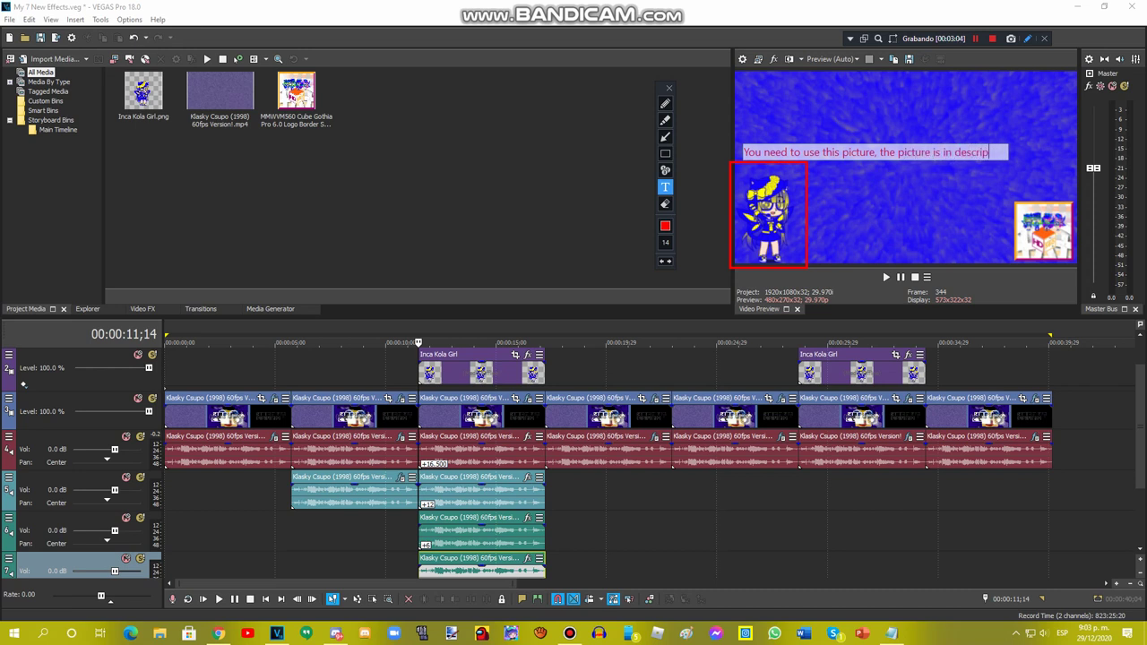
pyautogui.write('tion')
pyautogui.click(669, 88)
pyautogui.click(669, 88)
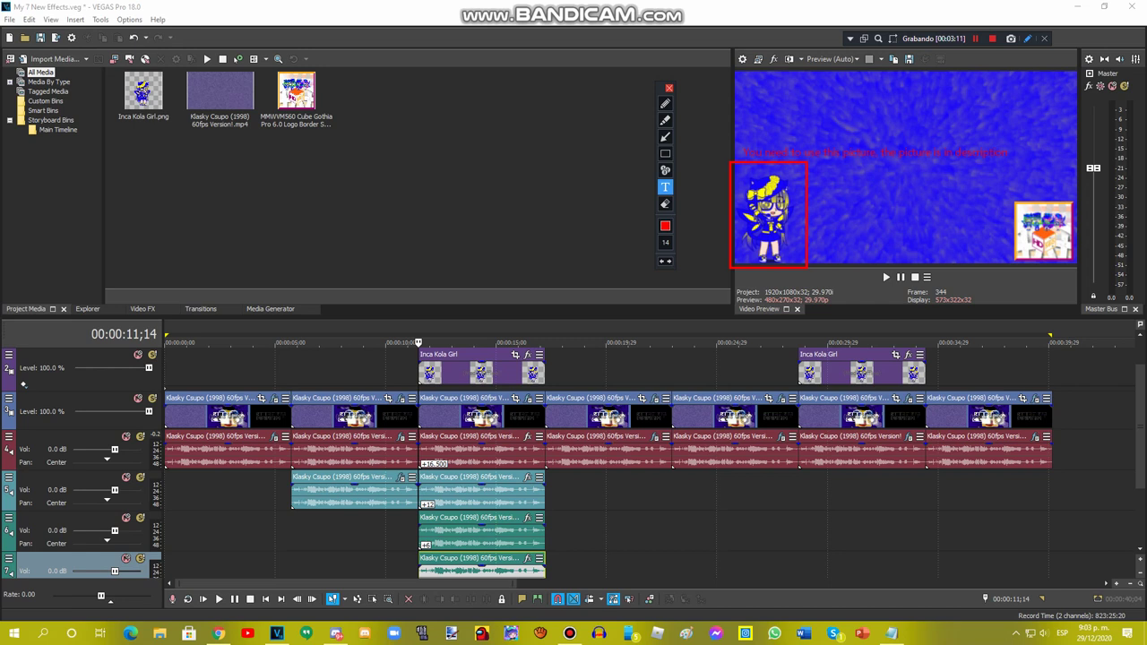
# - Move the playhead to the fourth clip's start at 00:00:17;06 and examine each control point colour of its Gradient Map effect
pyautogui.click(550, 371)
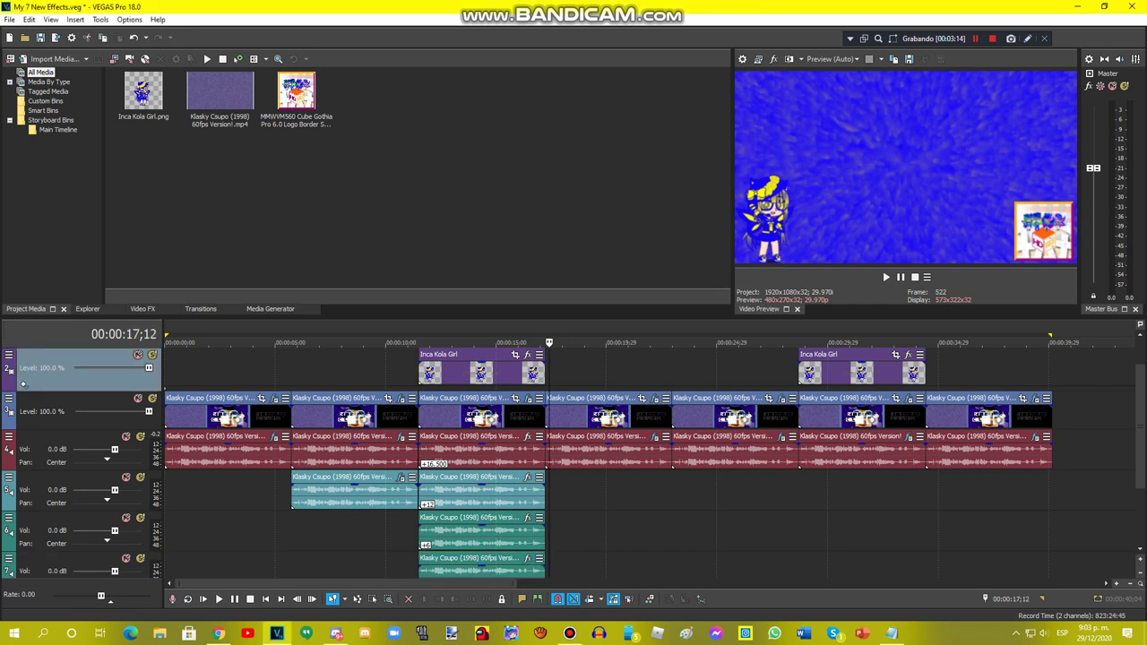
pyautogui.click(546, 371)
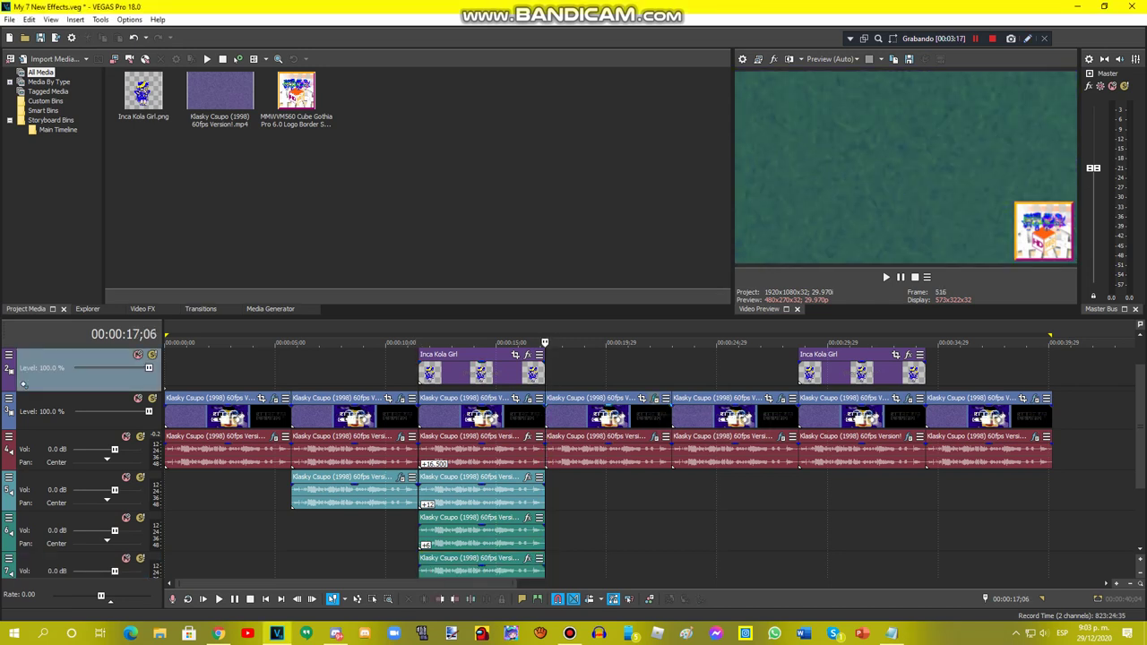
pyautogui.click(655, 398)
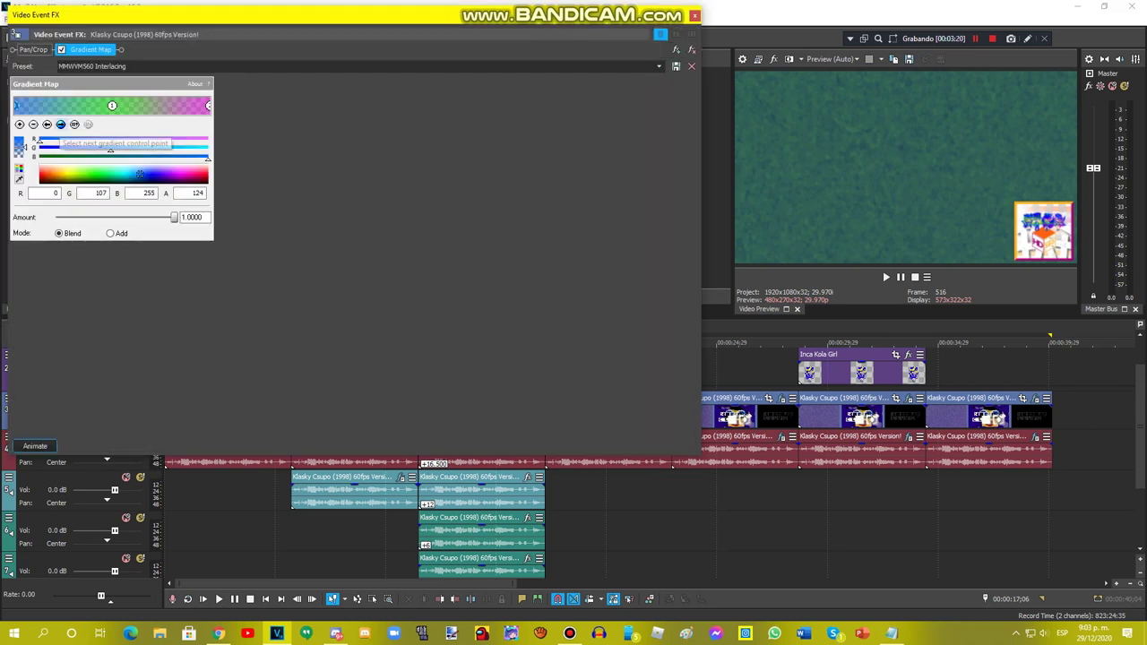
pyautogui.click(60, 124)
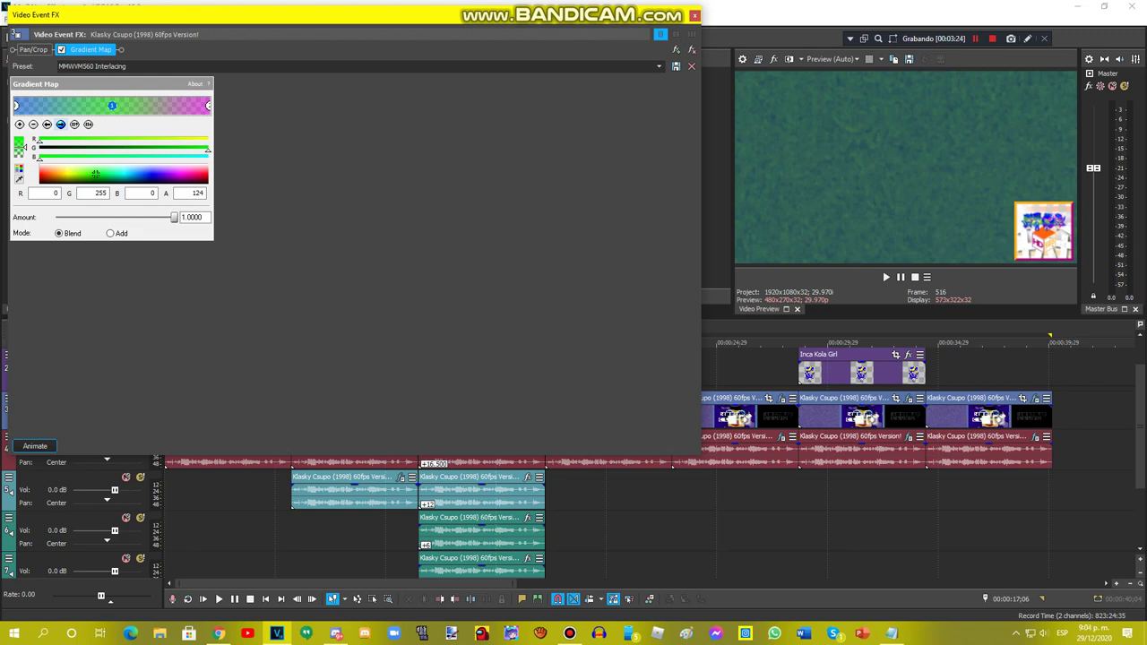
pyautogui.click(60, 125)
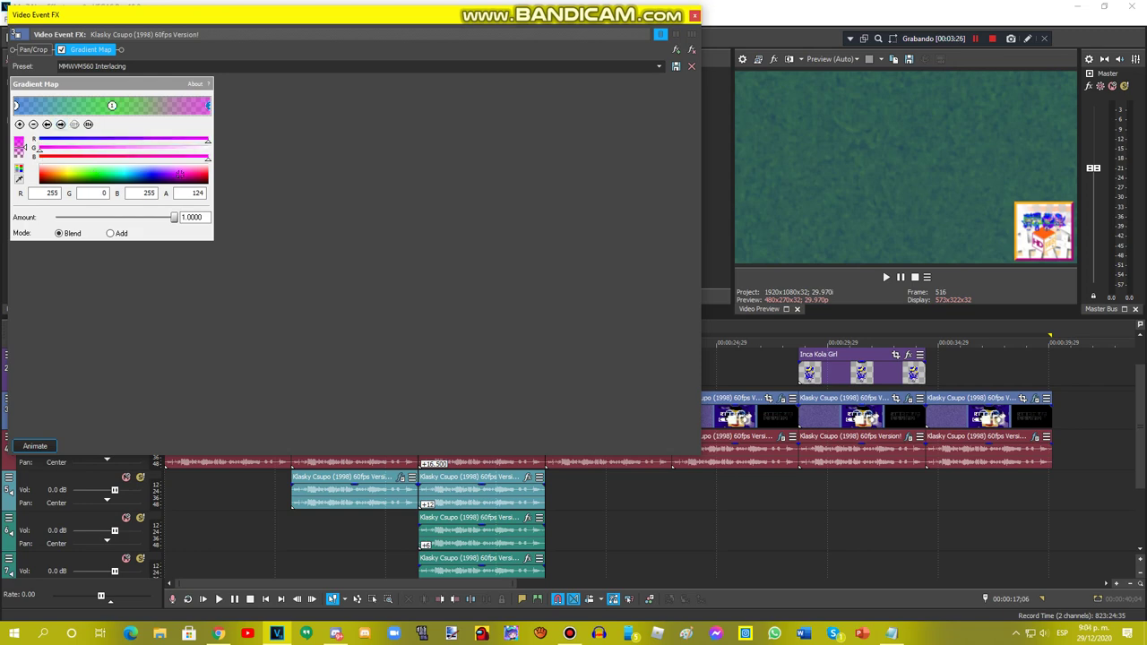
pyautogui.click(695, 15)
# - Examine the IL Vocodex settings of the fourth clip's audio on track 4 and close its effects
pyautogui.click(655, 438)
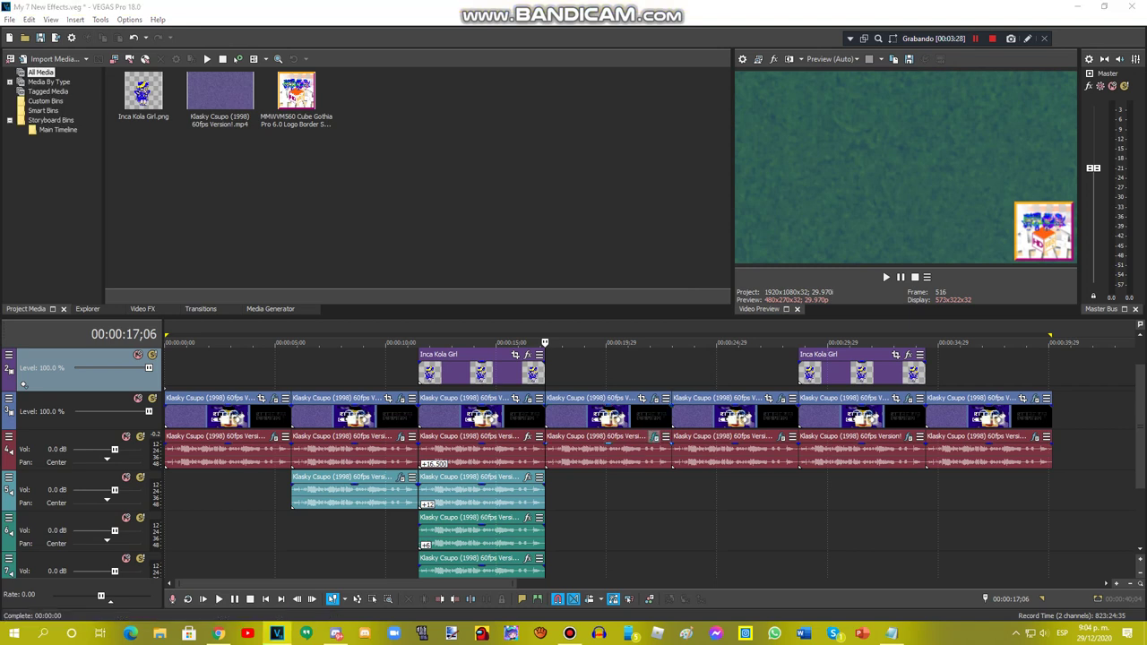
pyautogui.click(655, 437)
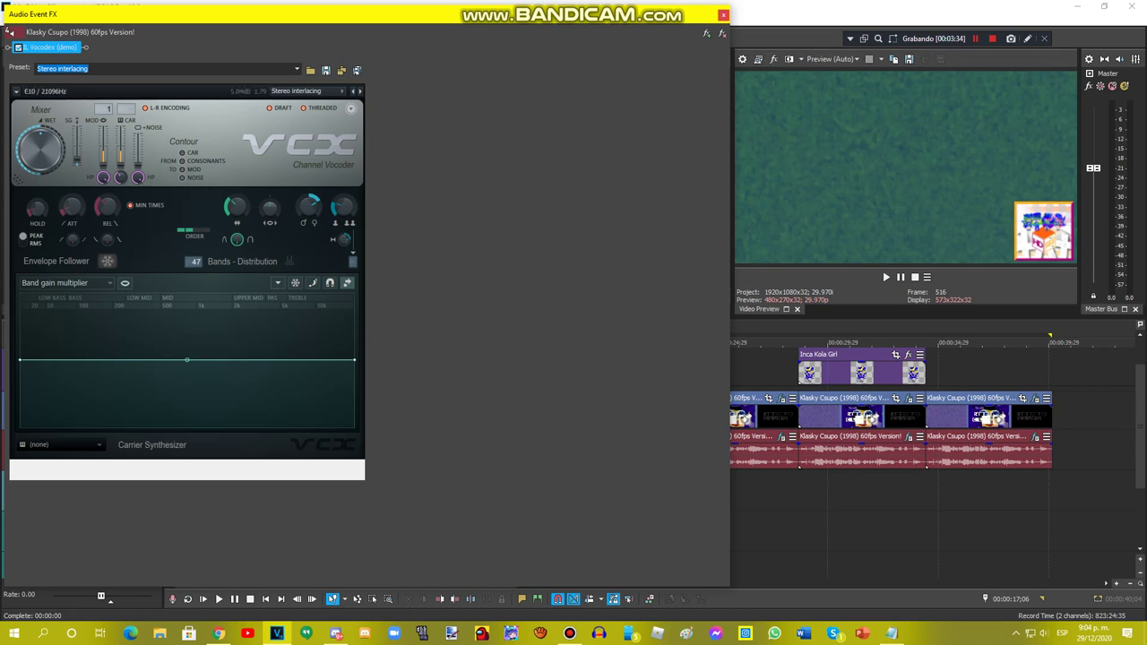
pyautogui.click(723, 16)
# - Move the playhead to the start of the fifth clip at 00:00:22;28
pyautogui.click(672, 369)
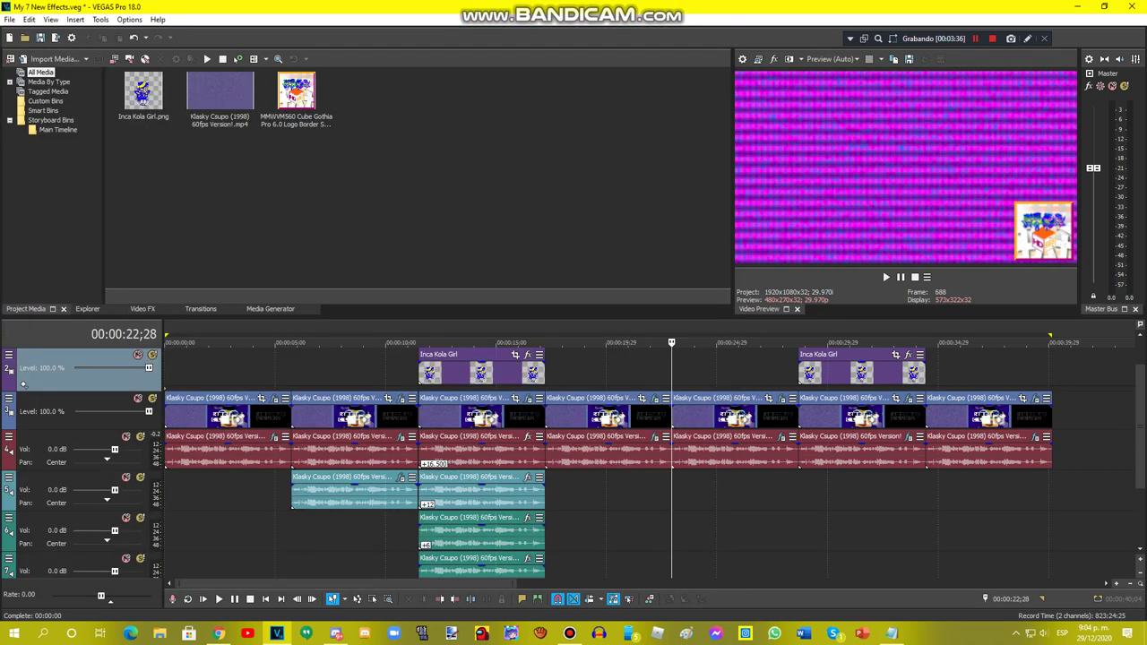
# - Examine the fifth clip's Invert, Gradient Map control point and TV Simulator settings on video track 3, and close its video effects
pyautogui.click(781, 398)
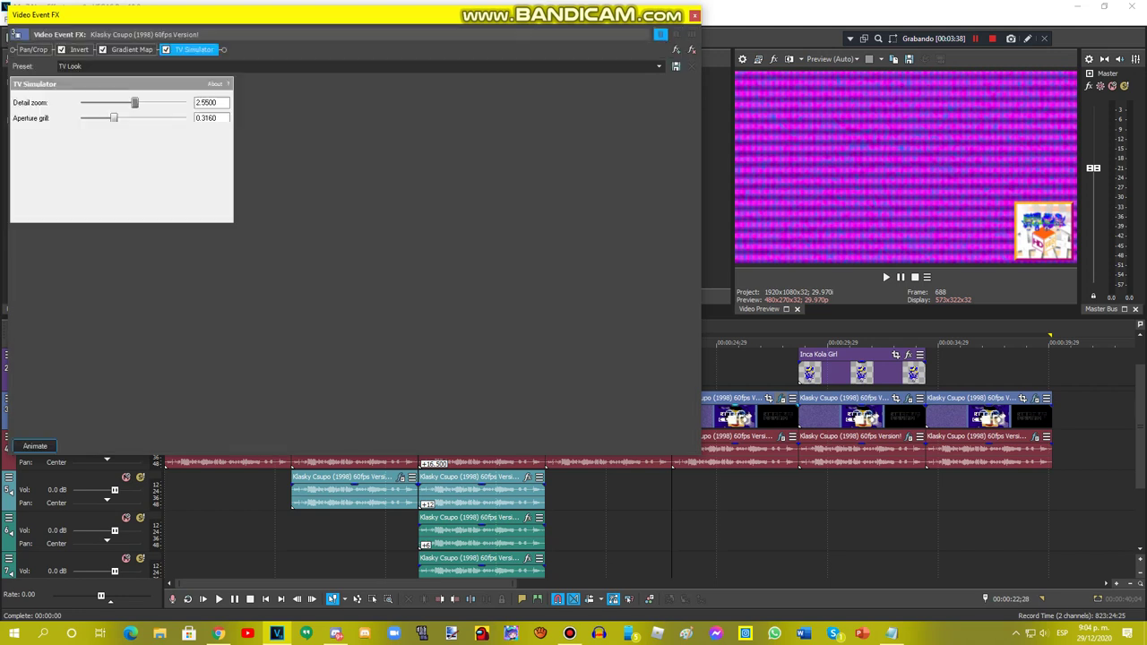
pyautogui.click(79, 50)
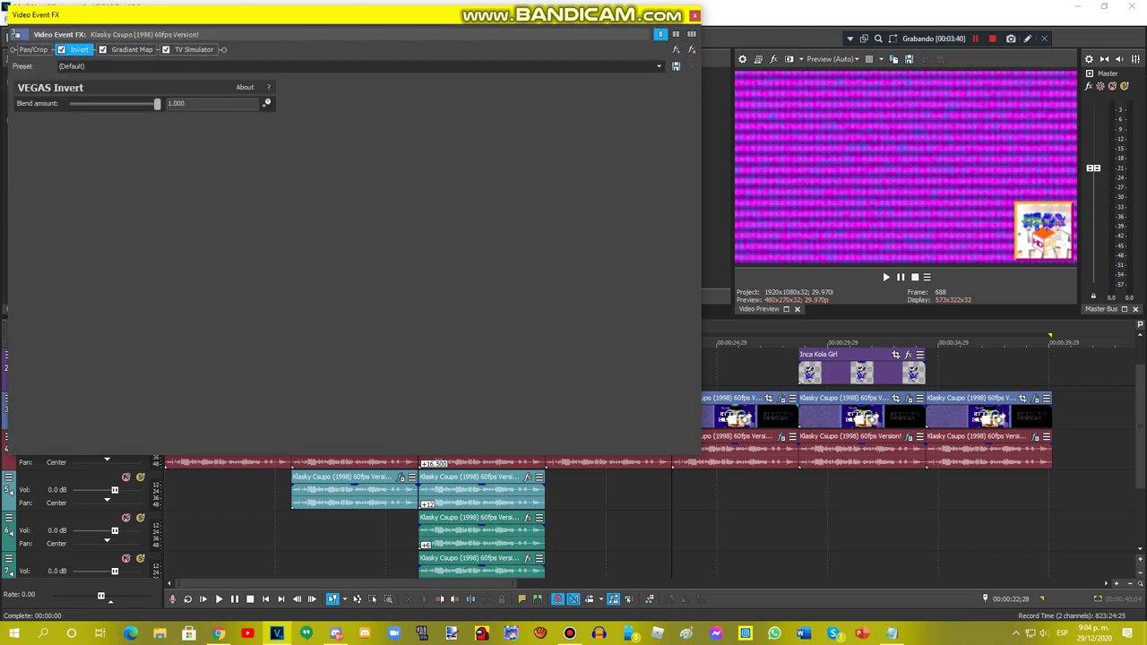
pyautogui.click(132, 50)
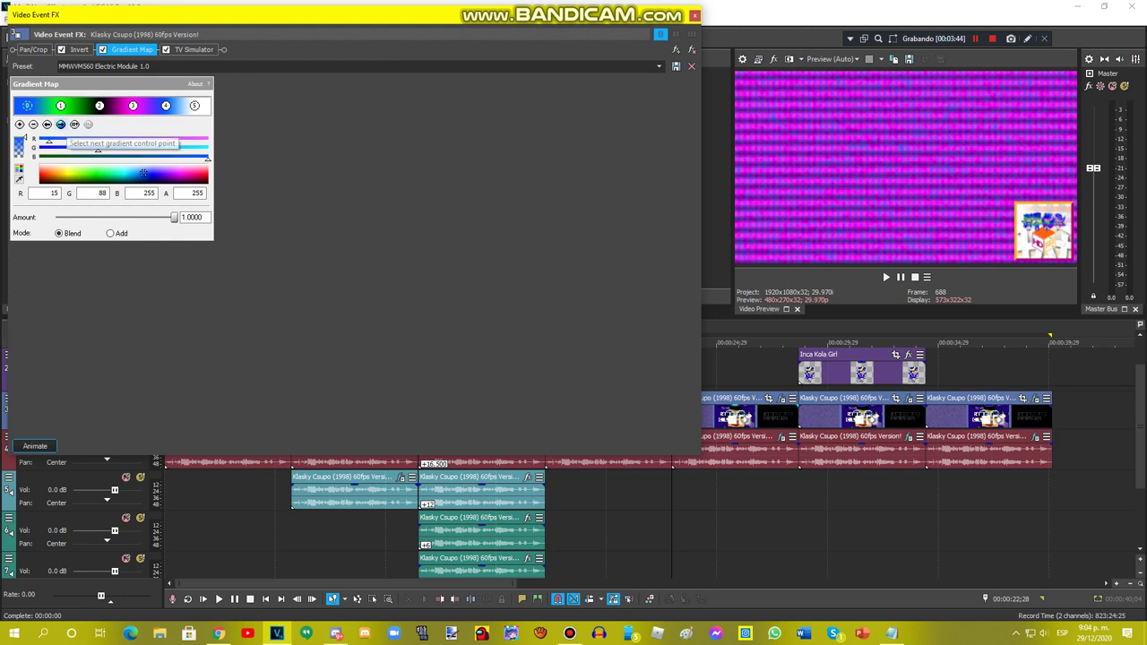
pyautogui.click(60, 106)
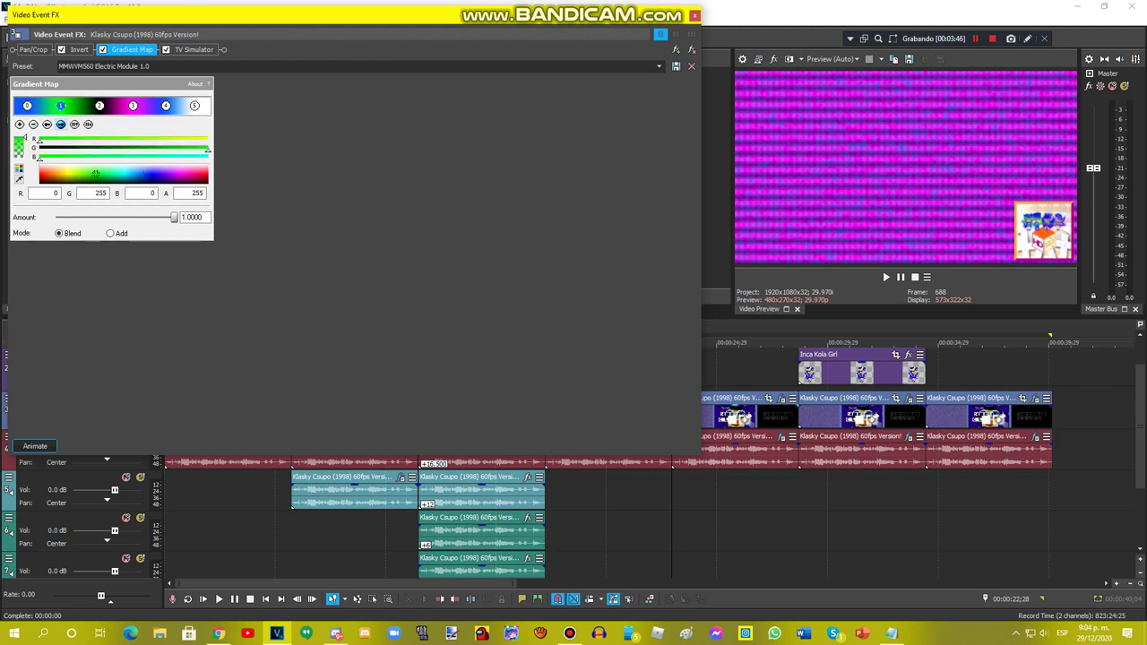
pyautogui.click(99, 106)
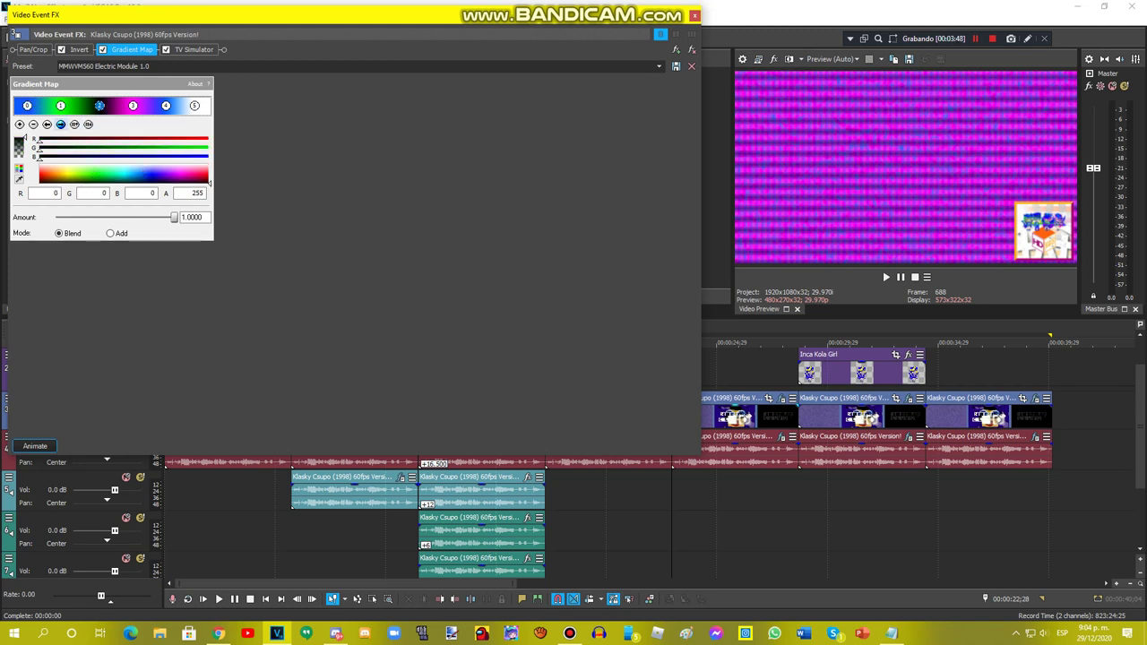
pyautogui.click(132, 106)
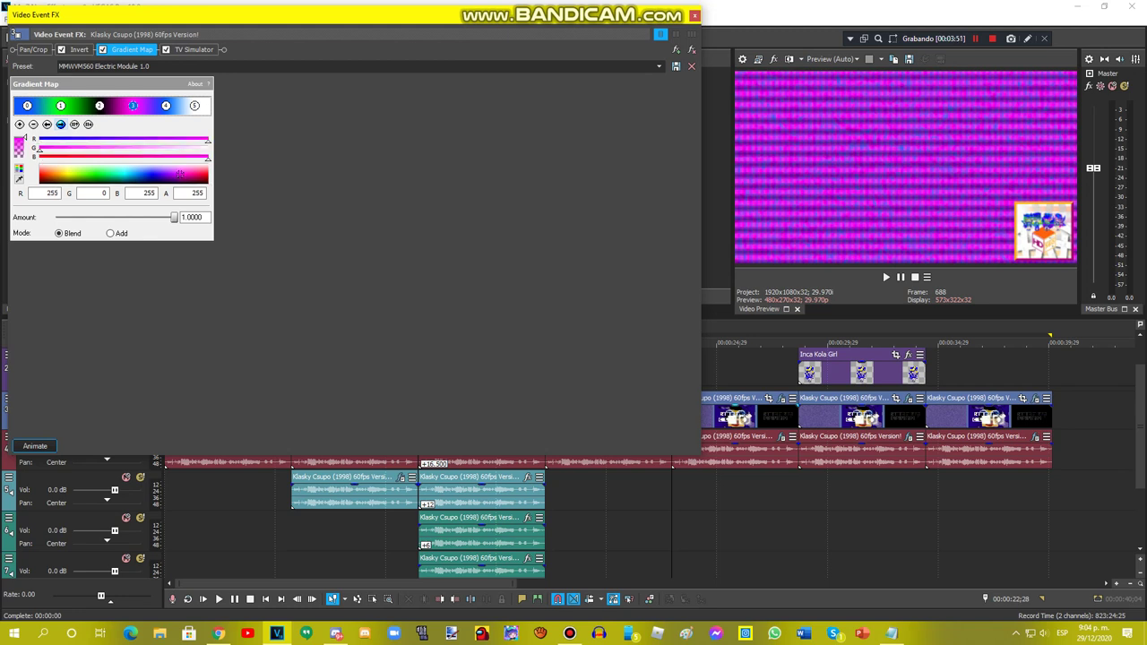
pyautogui.click(61, 125)
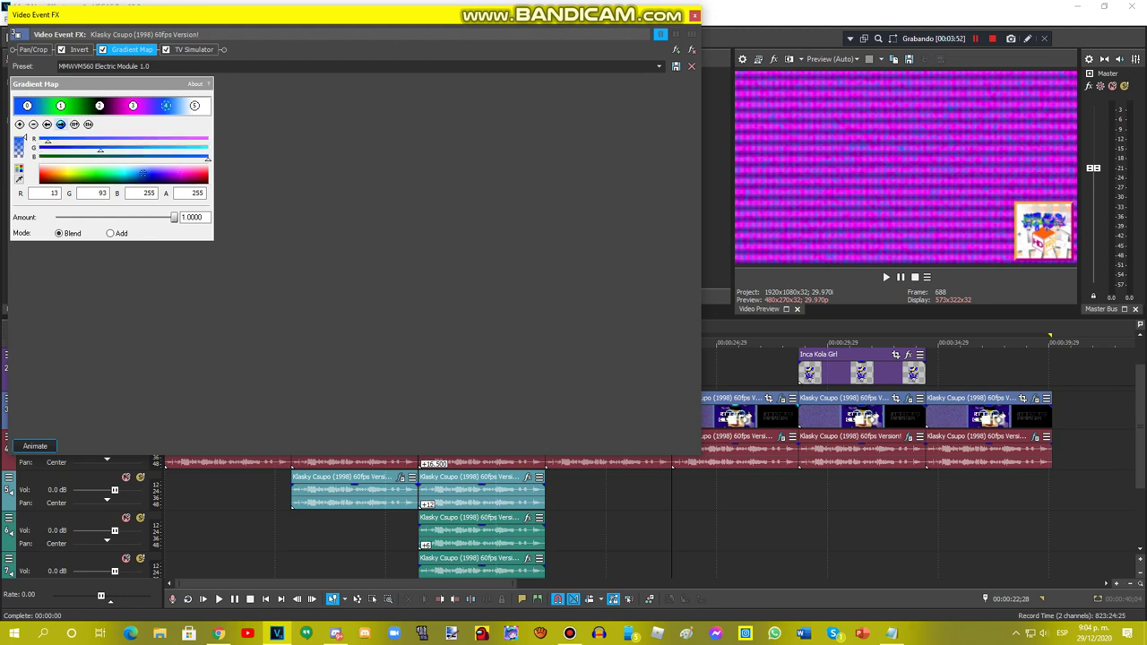
pyautogui.click(195, 106)
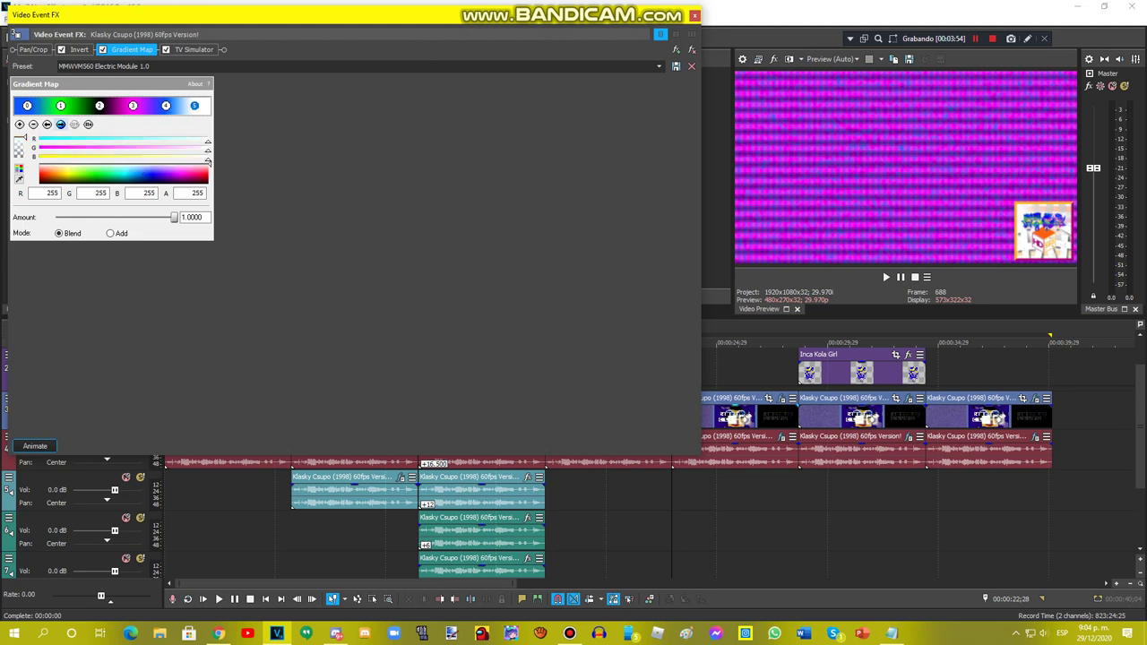
pyautogui.click(193, 49)
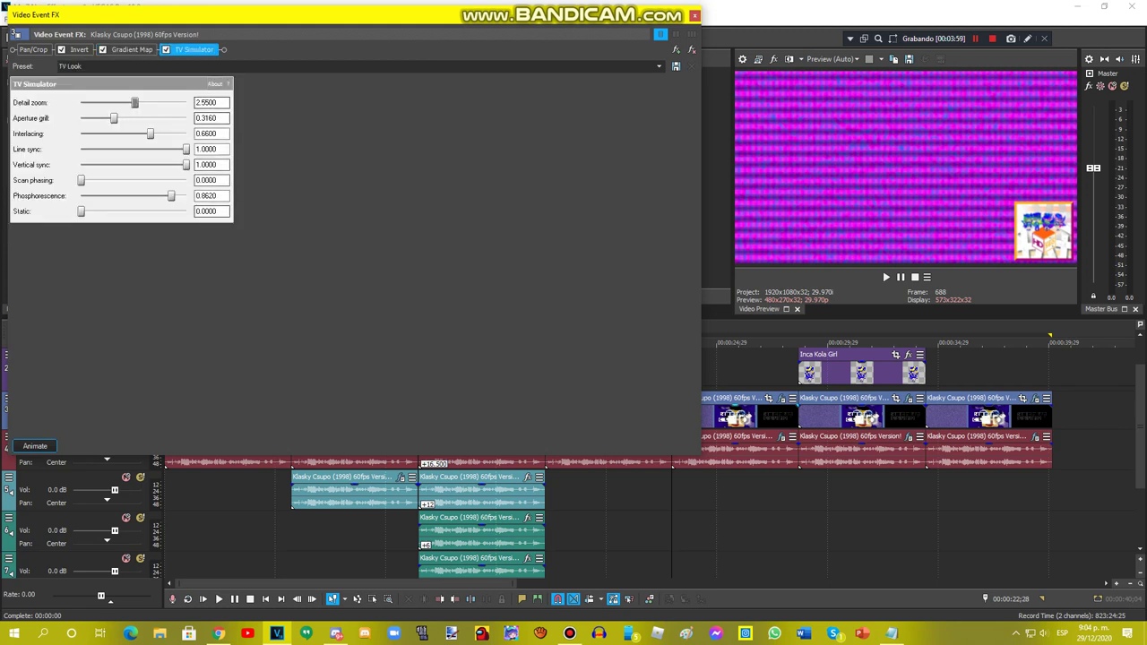
pyautogui.click(694, 16)
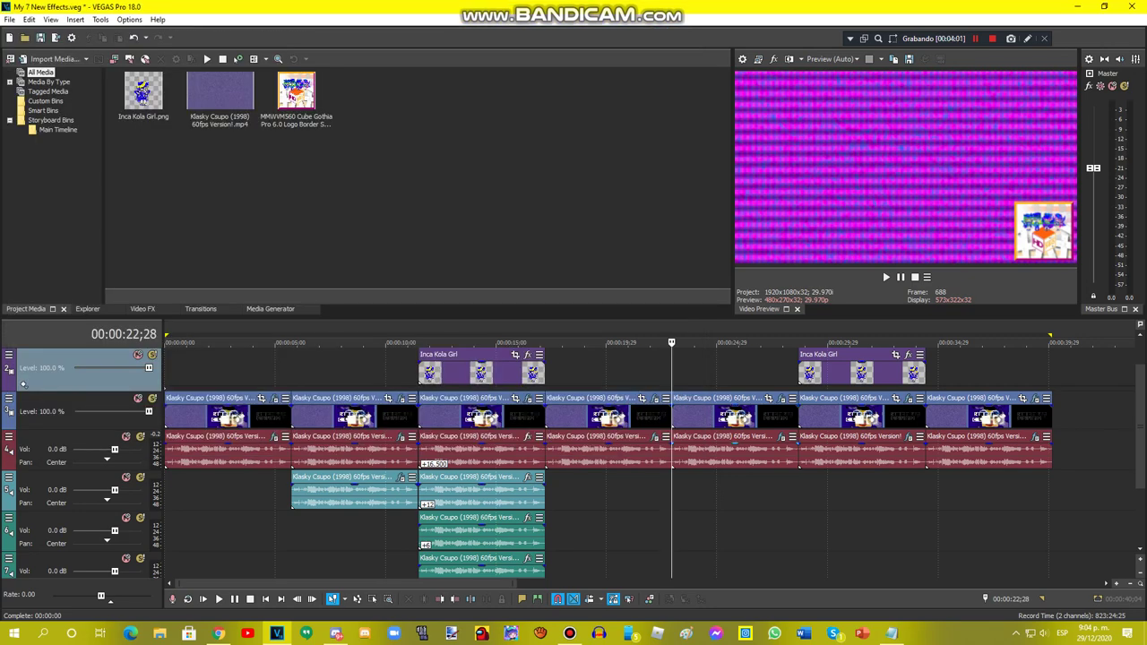
# - Examine the ExpressFX Chorus, Amplitude Modulation and Delay settings of the fifth clip's audio on track 4, and close its effects
pyautogui.click(781, 437)
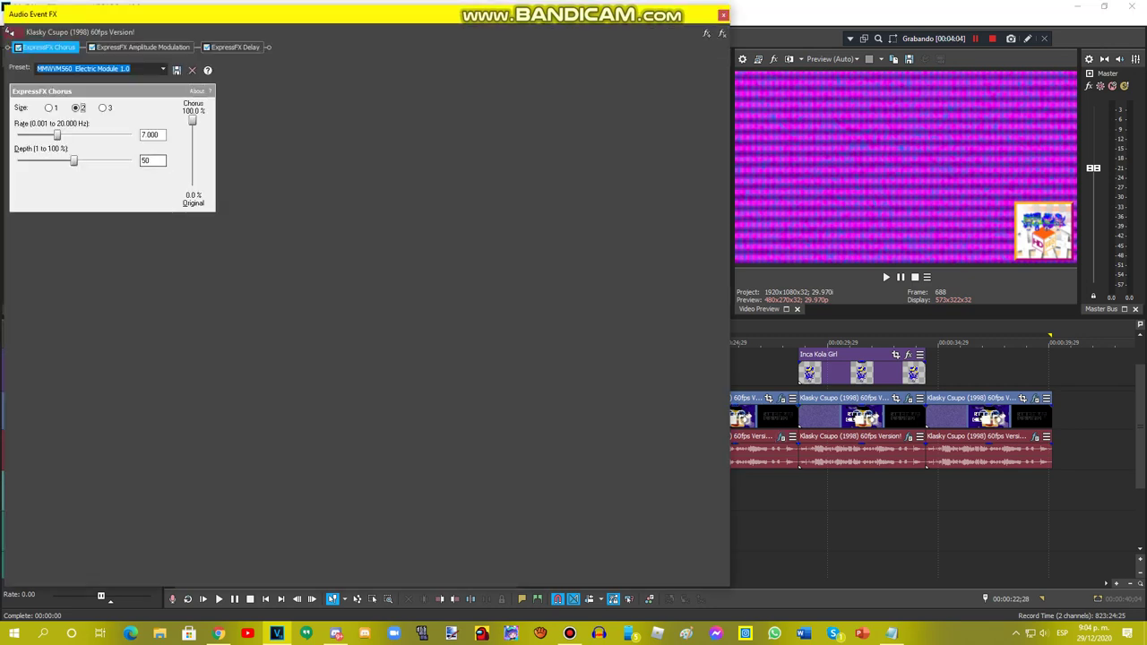
pyautogui.click(144, 47)
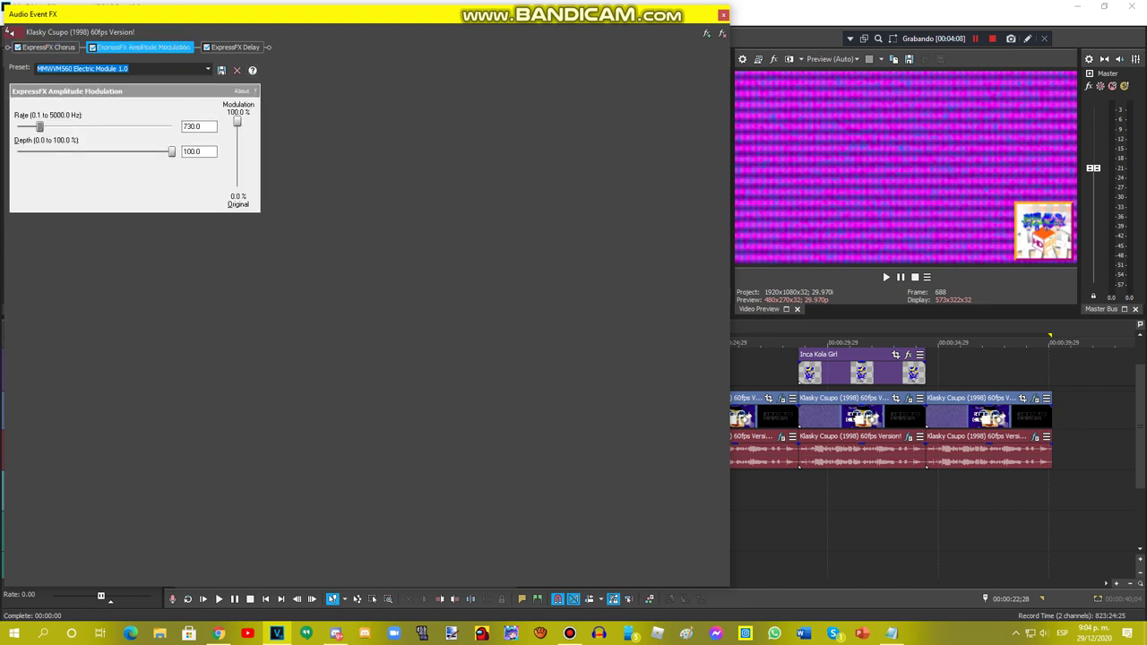
pyautogui.click(235, 48)
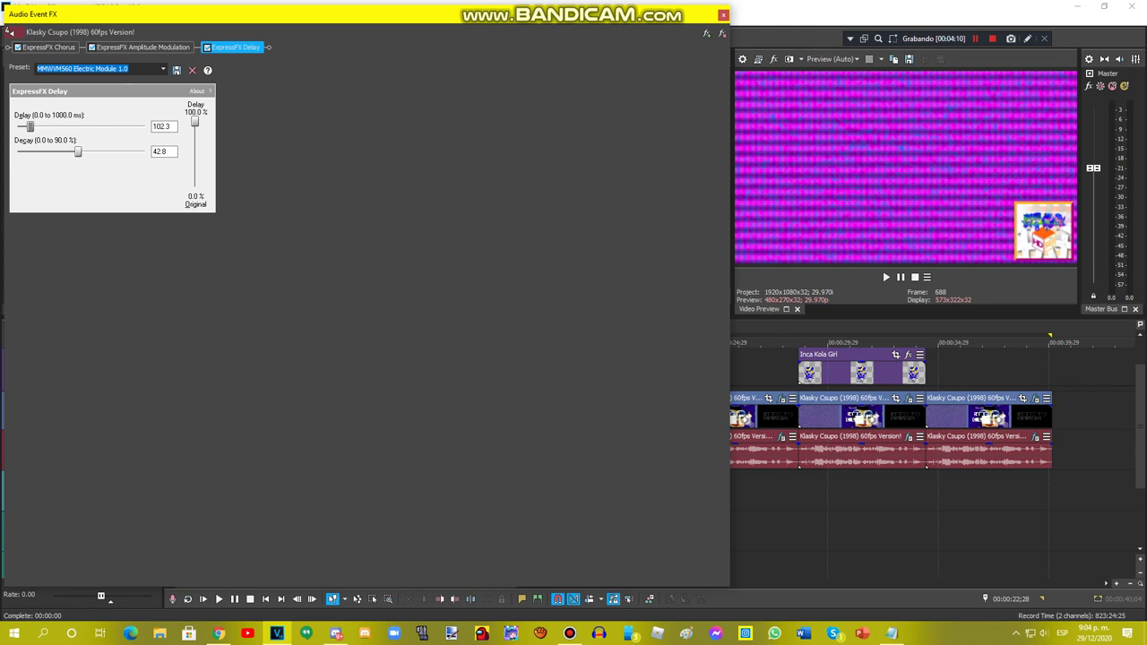
pyautogui.click(723, 15)
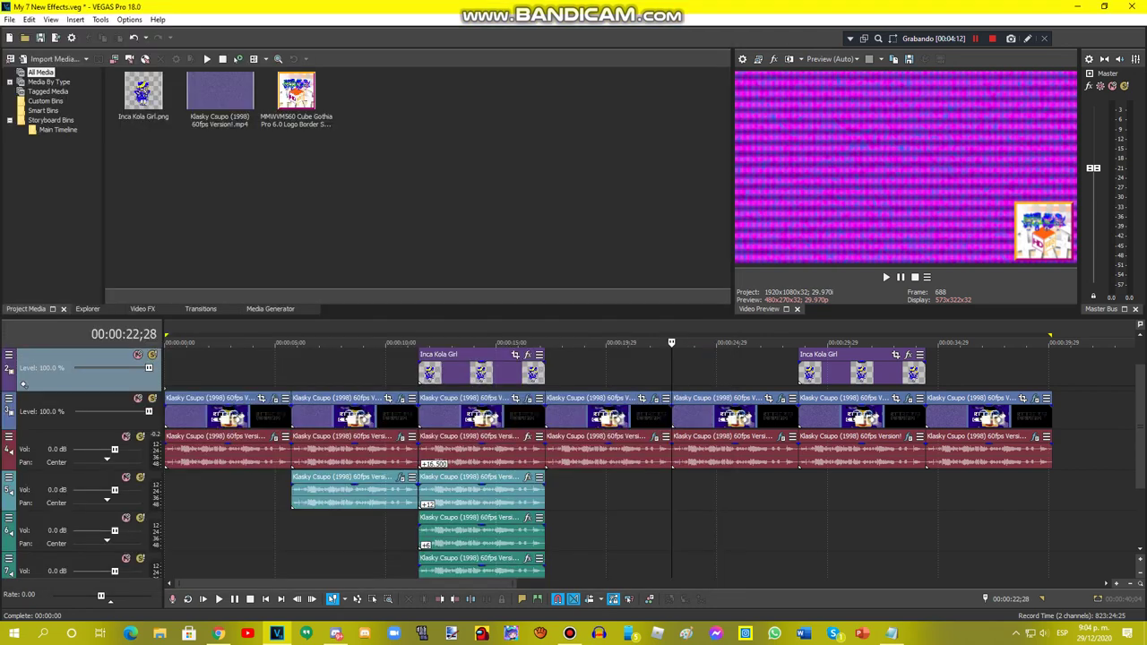
# - With the playhead at the sixth clip's start, 00:00:28;20, examine its Gradient Map control point colours and its audio's Vocodex settings
pyautogui.click(798, 492)
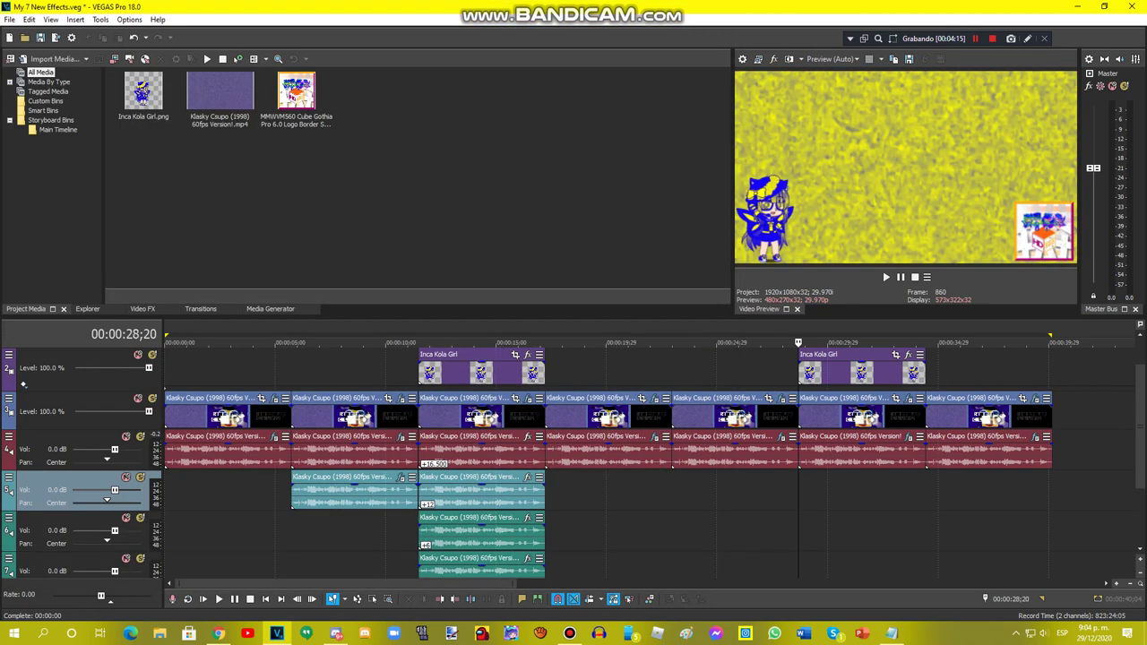
pyautogui.click(909, 398)
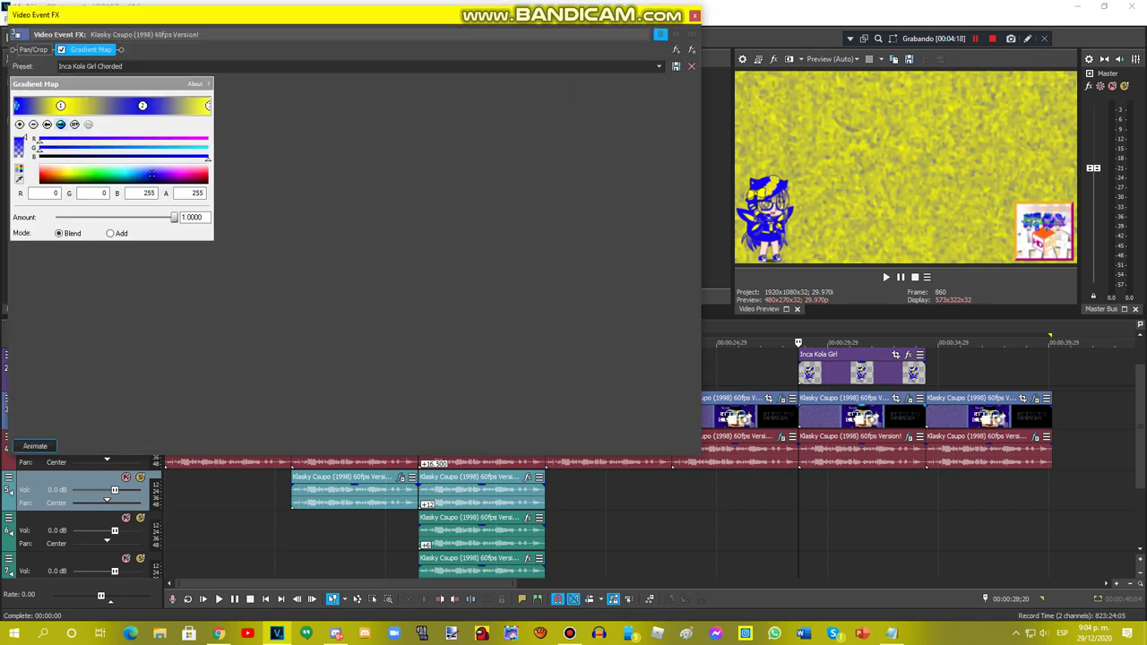
pyautogui.click(60, 124)
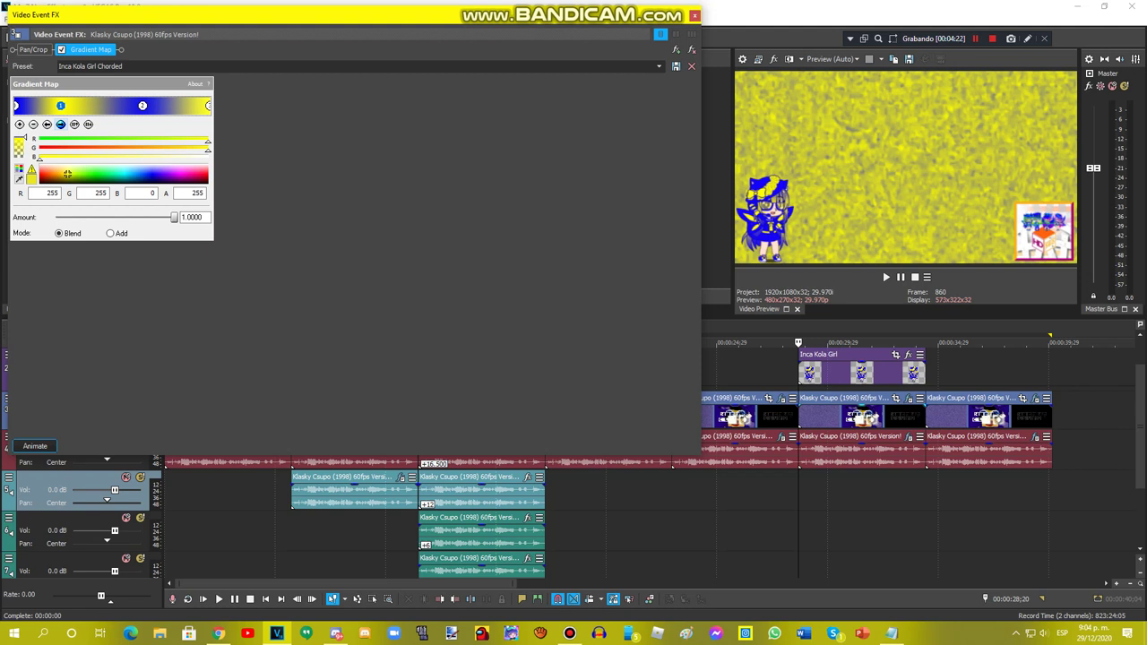
pyautogui.click(60, 123)
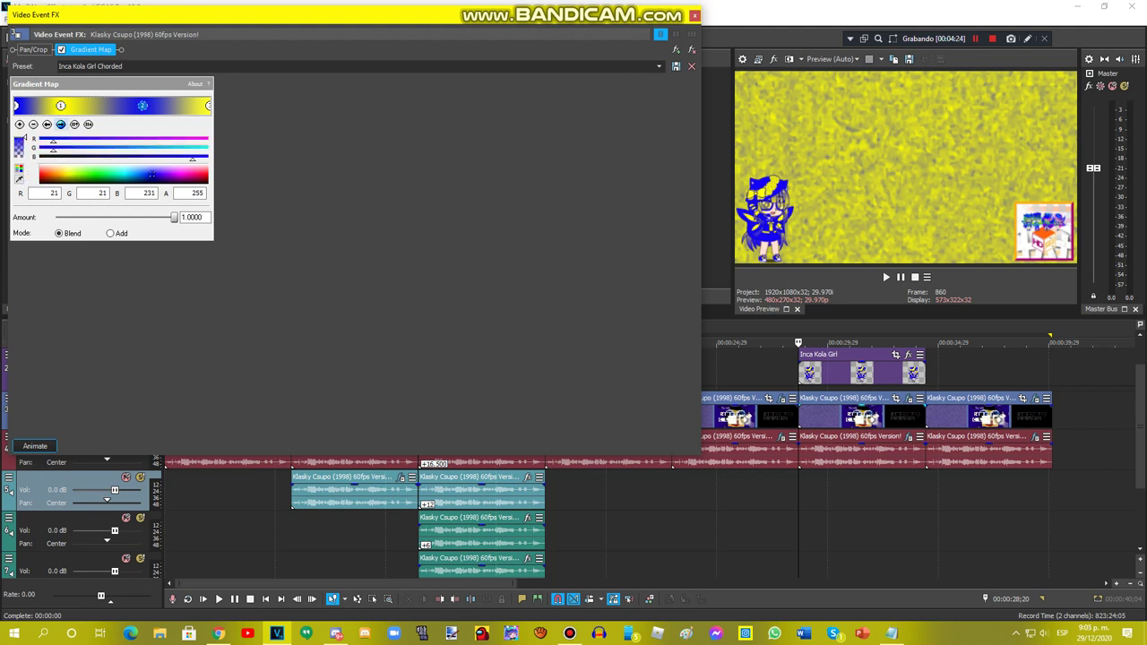
pyautogui.click(67, 172)
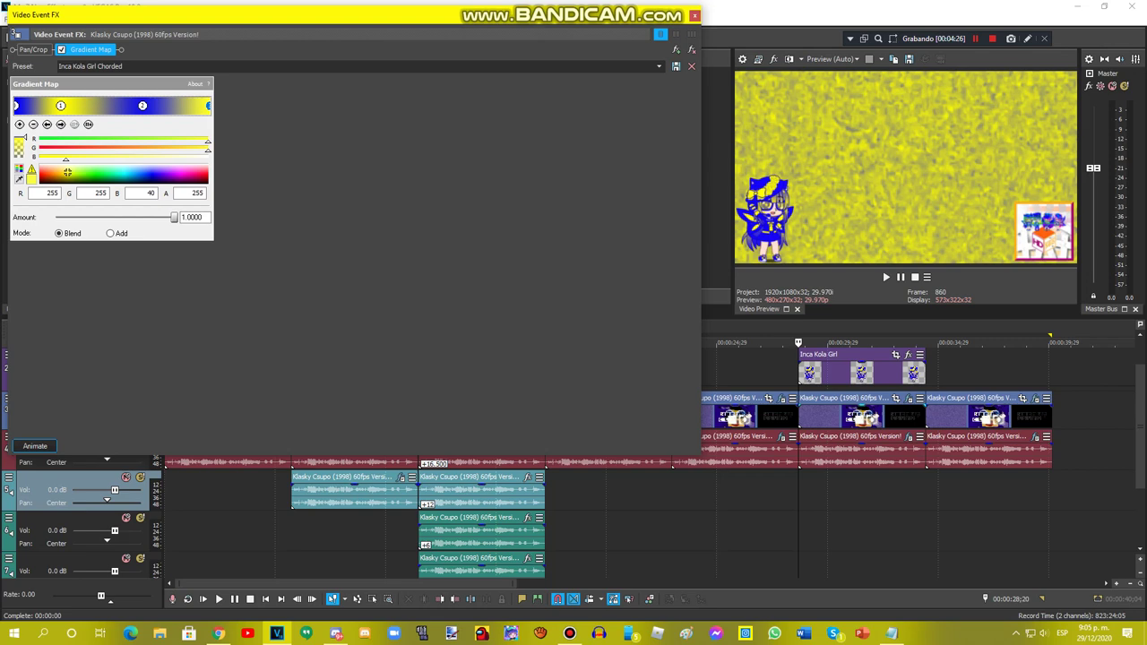
pyautogui.click(694, 15)
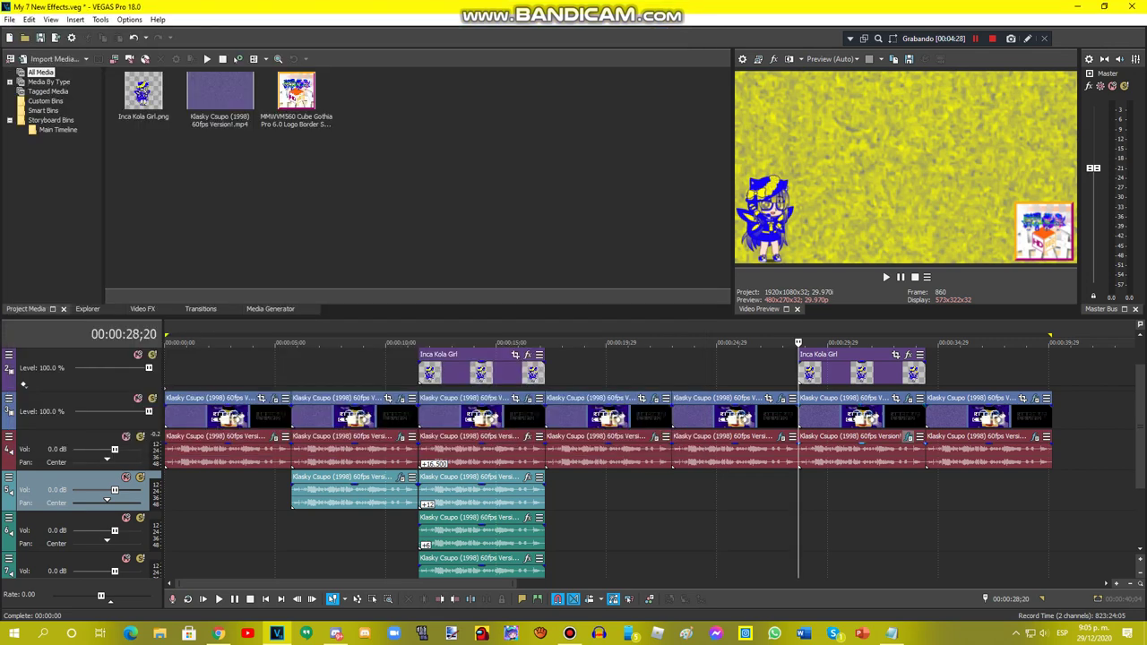
pyautogui.click(908, 437)
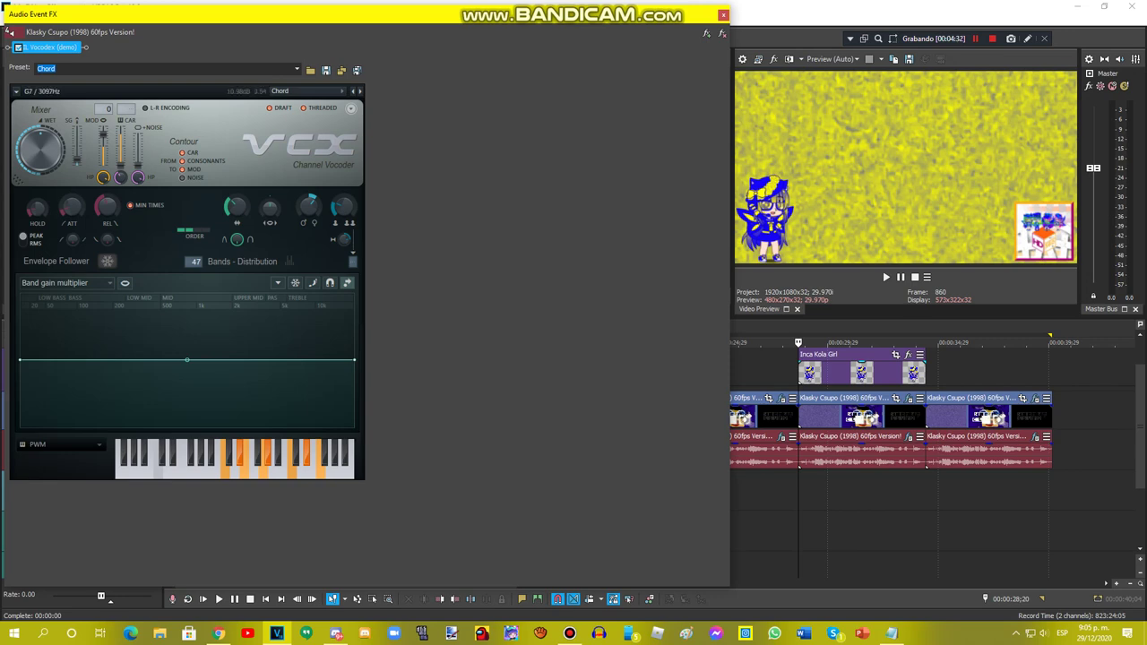
pyautogui.click(724, 15)
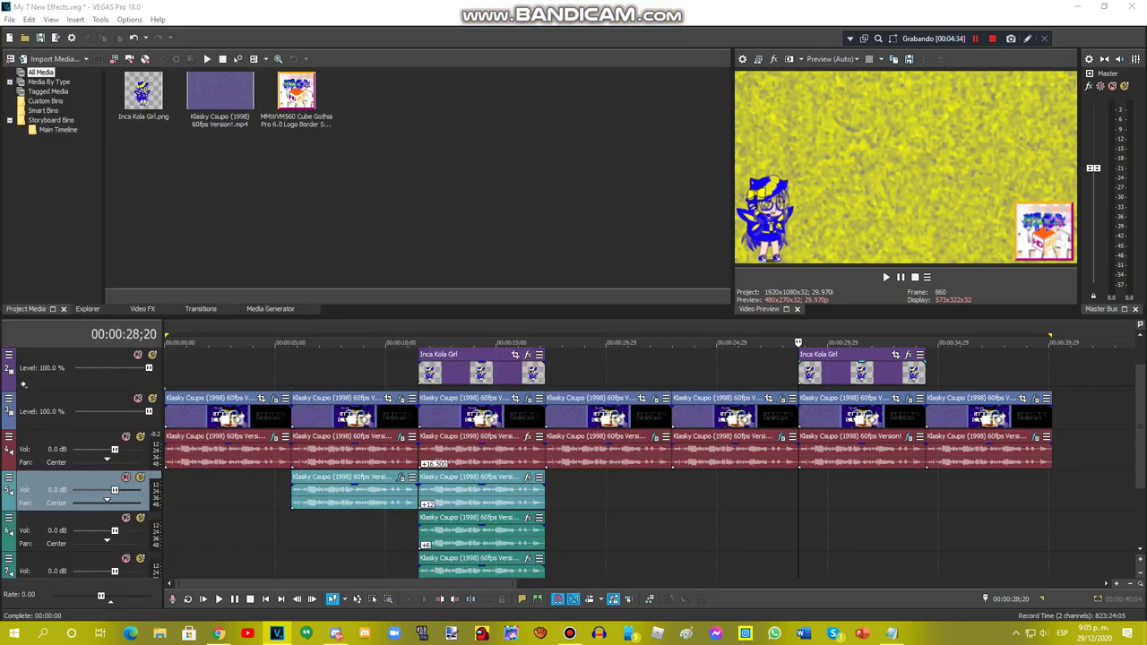
# - Move the playhead to the seventh clip's start at 00:00:34;12 and examine its NewBlue LE Light Rays and TV Simulator settings
pyautogui.click(927, 493)
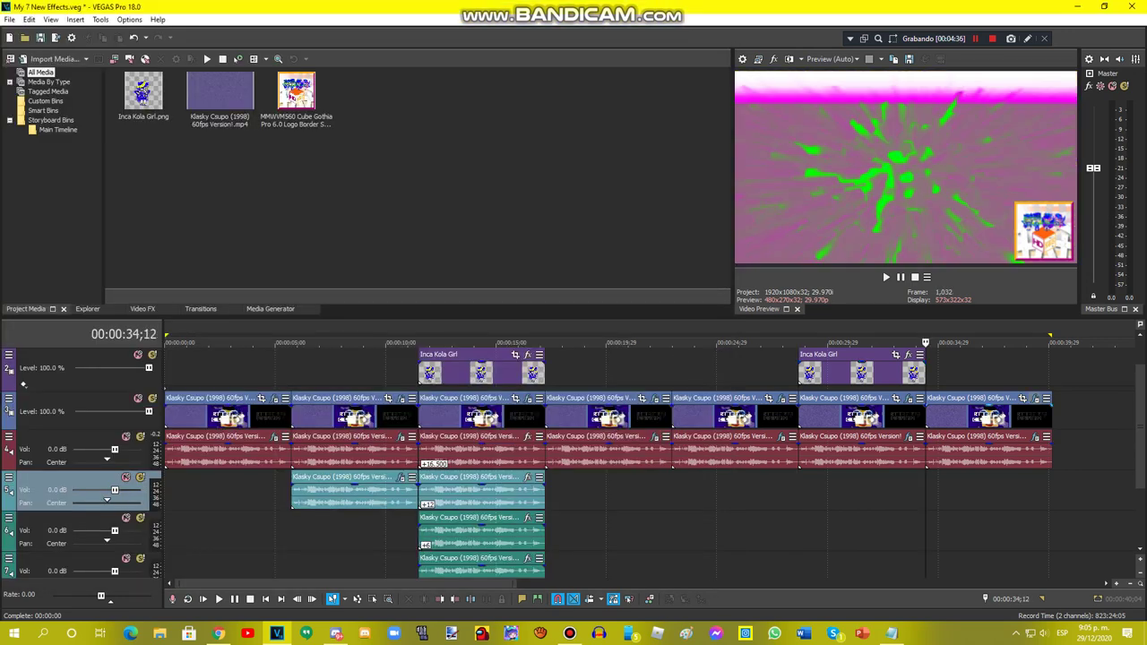
pyautogui.click(1035, 398)
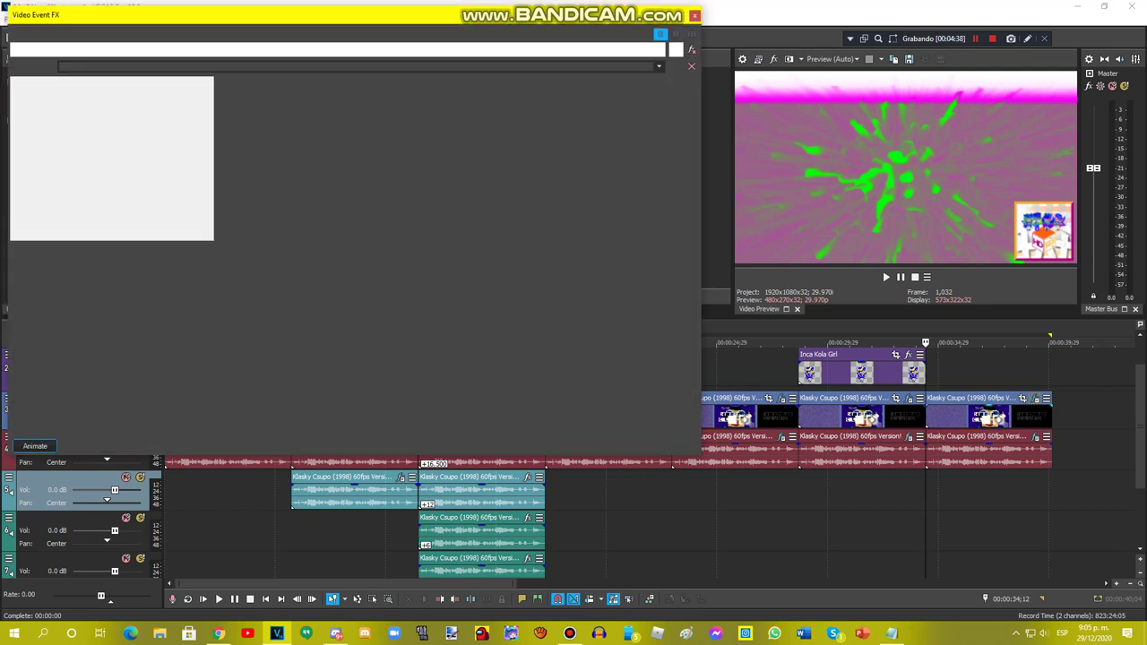
pyautogui.click(104, 50)
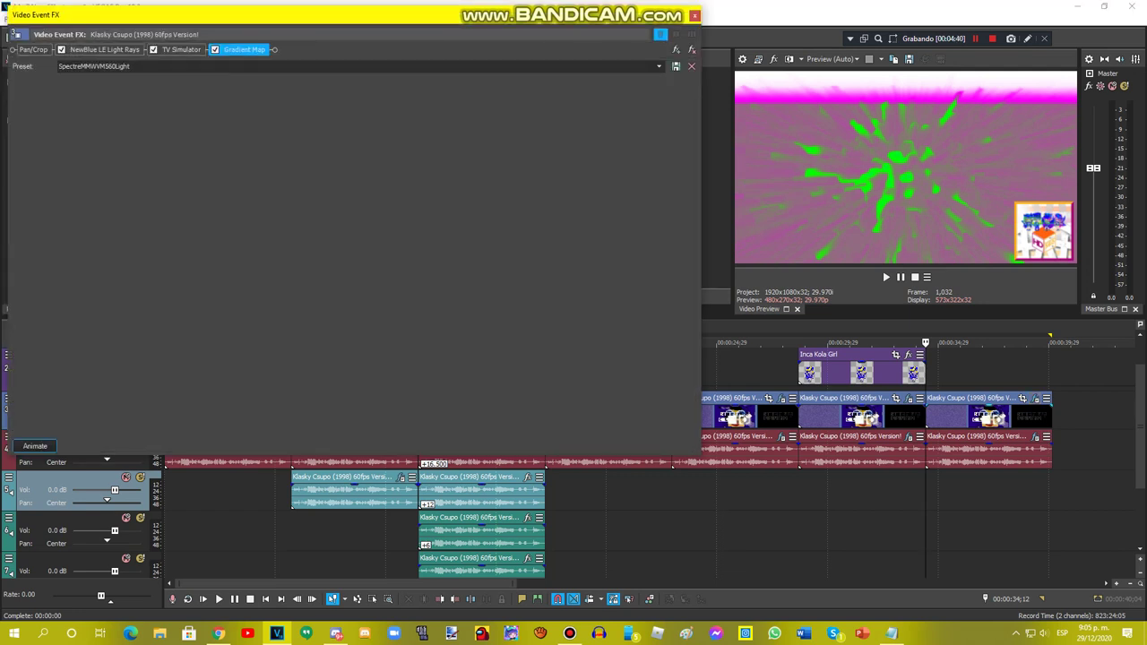
pyautogui.click(104, 50)
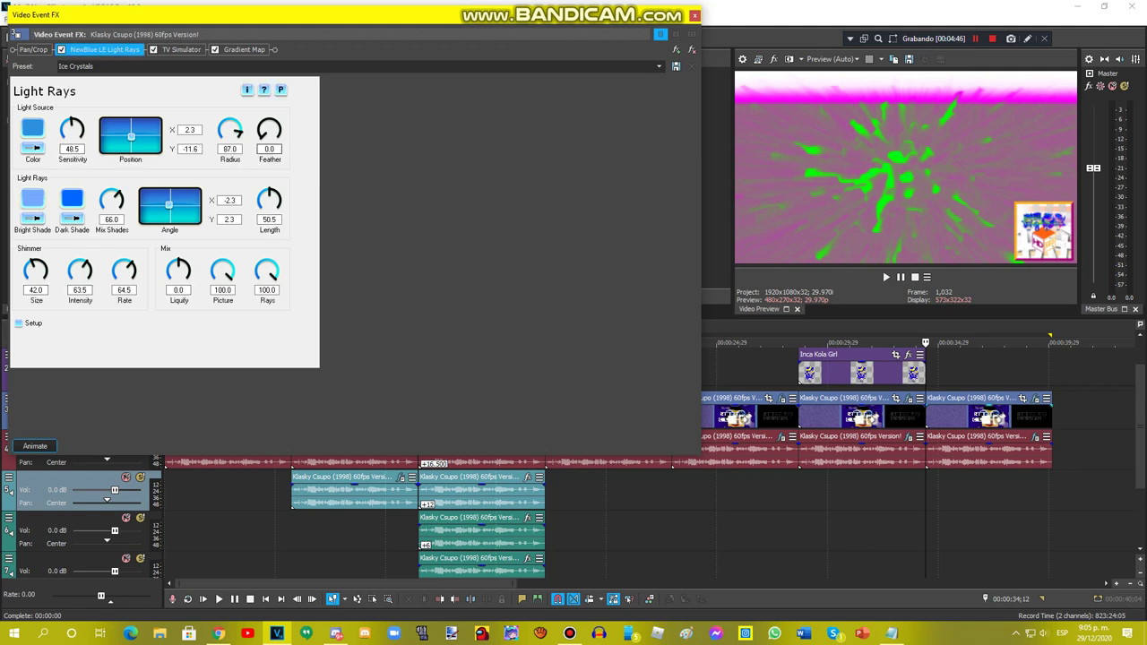
pyautogui.click(181, 50)
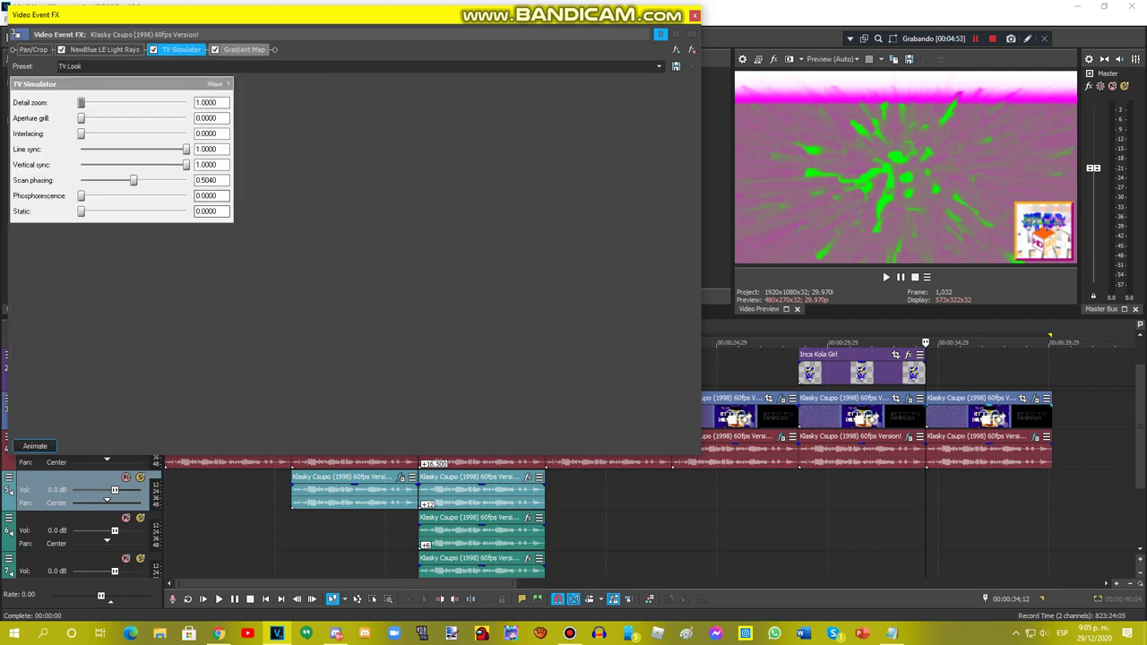
# - Examine the control point colours of the seventh clip's Gradient Map effect and close its video effects
pyautogui.click(243, 49)
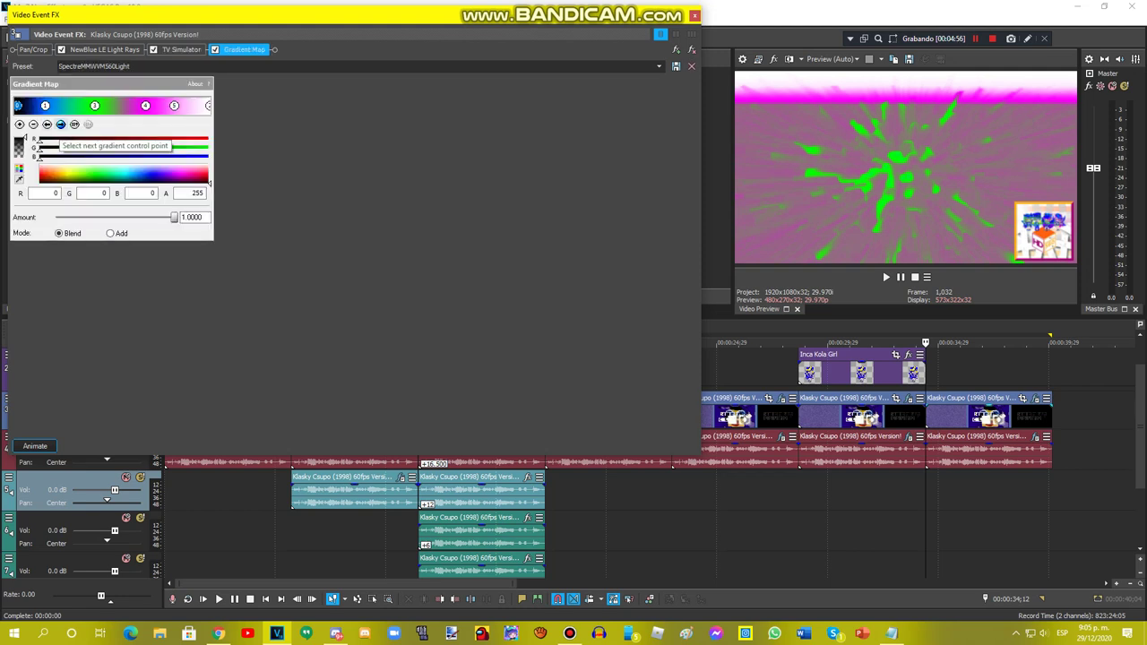
pyautogui.click(60, 123)
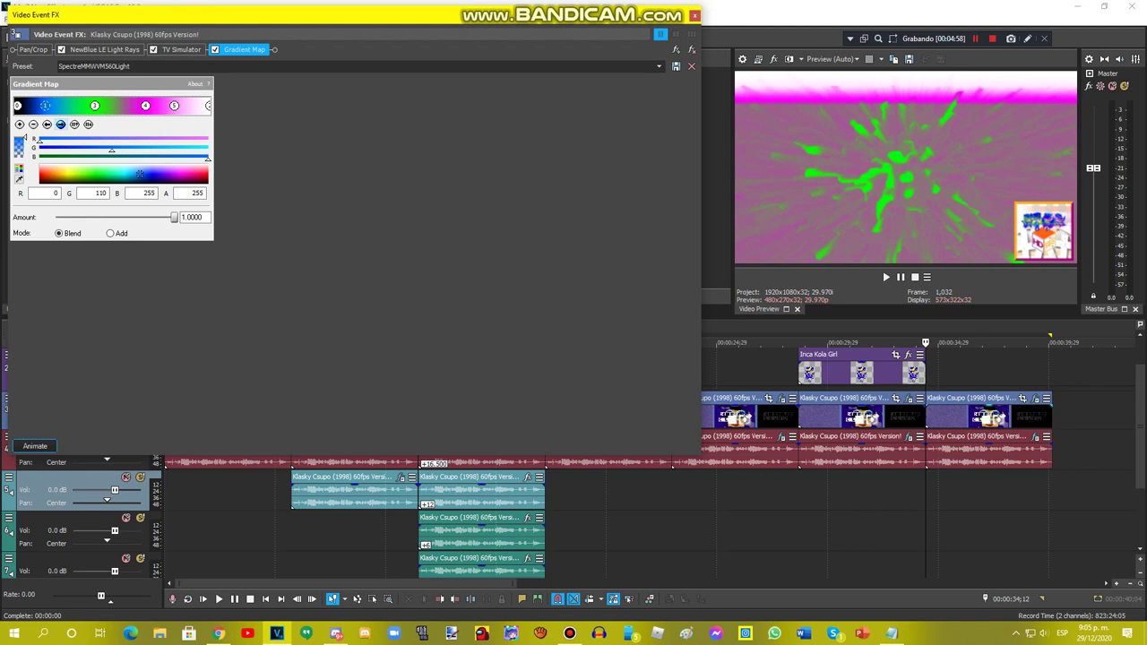
pyautogui.click(209, 163)
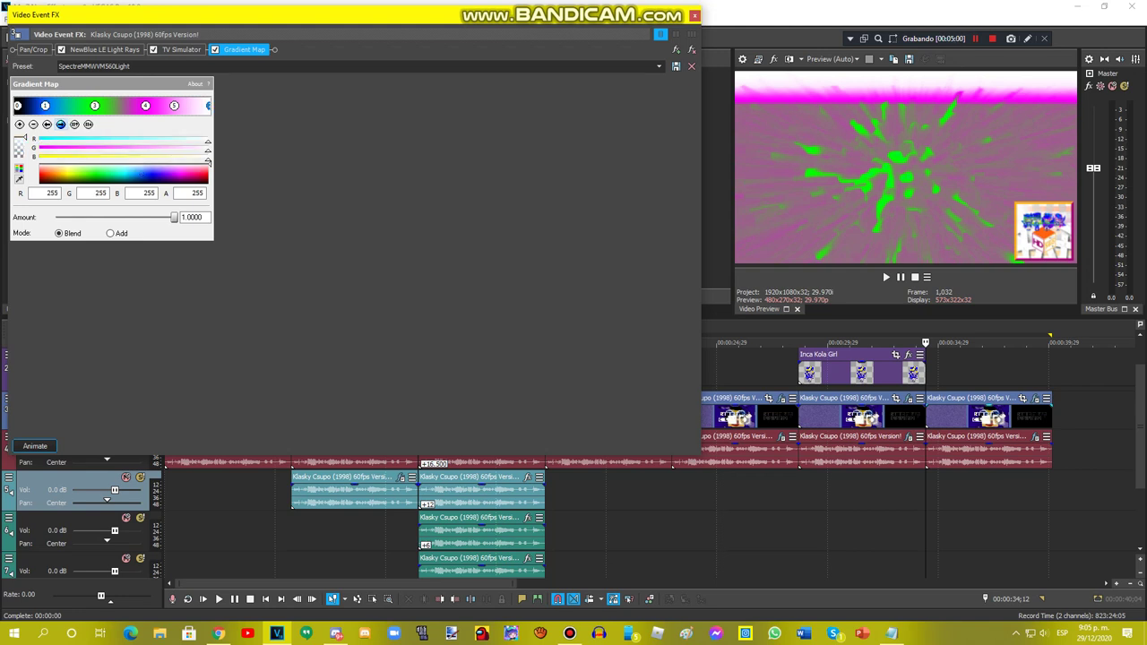
pyautogui.click(94, 106)
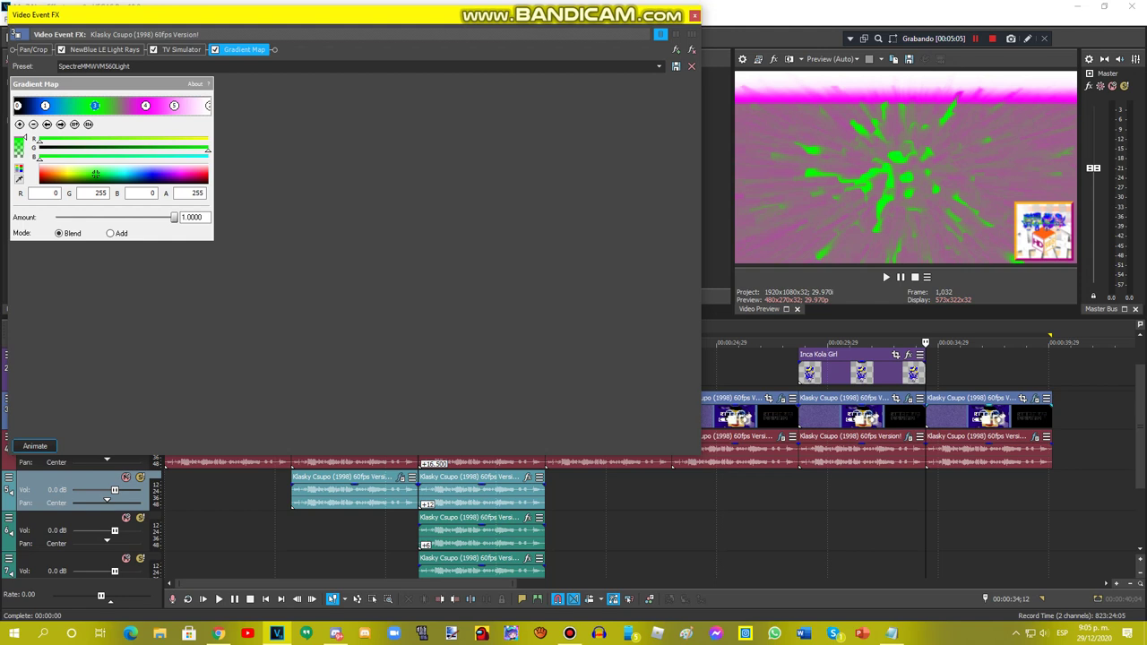
pyautogui.click(145, 106)
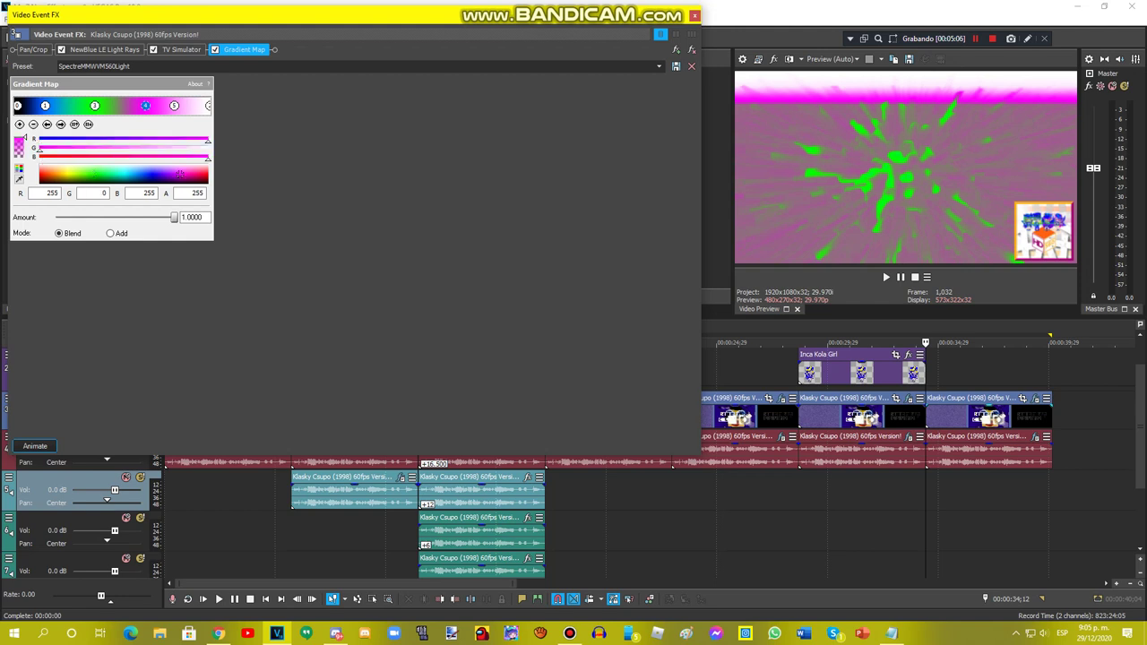
pyautogui.click(180, 167)
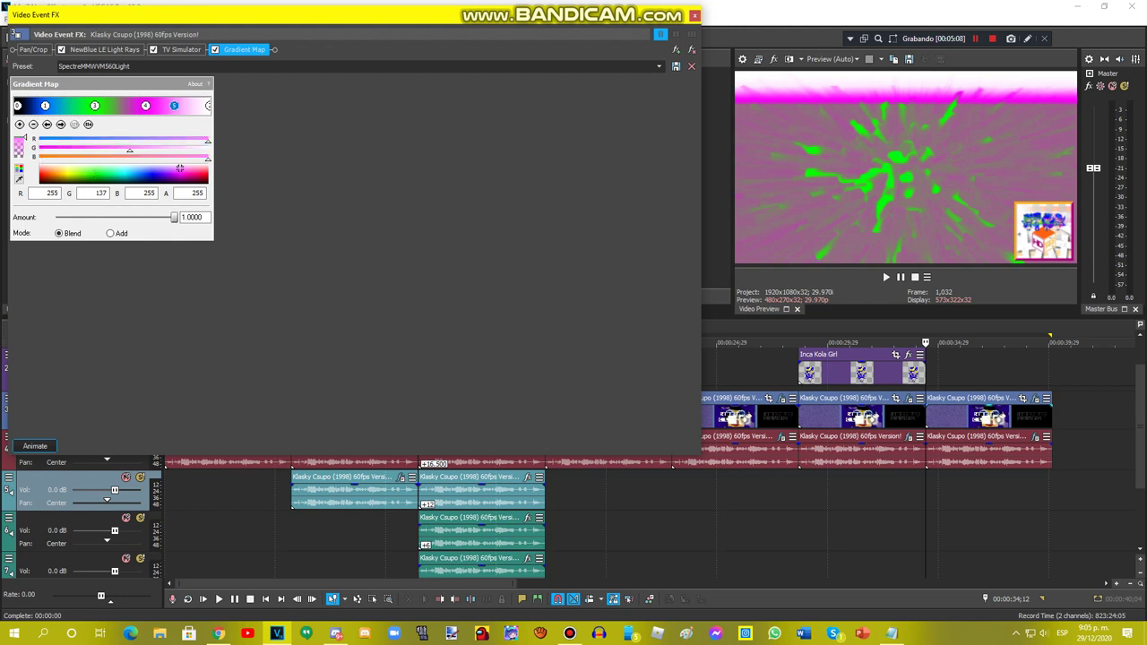
pyautogui.click(208, 106)
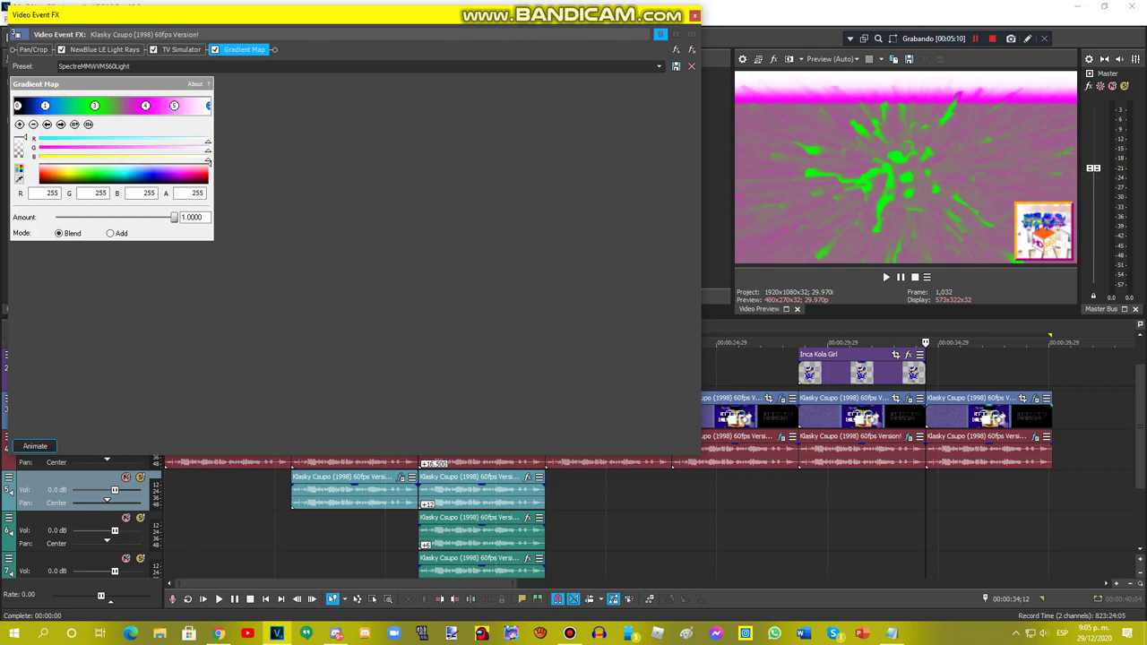
pyautogui.click(694, 15)
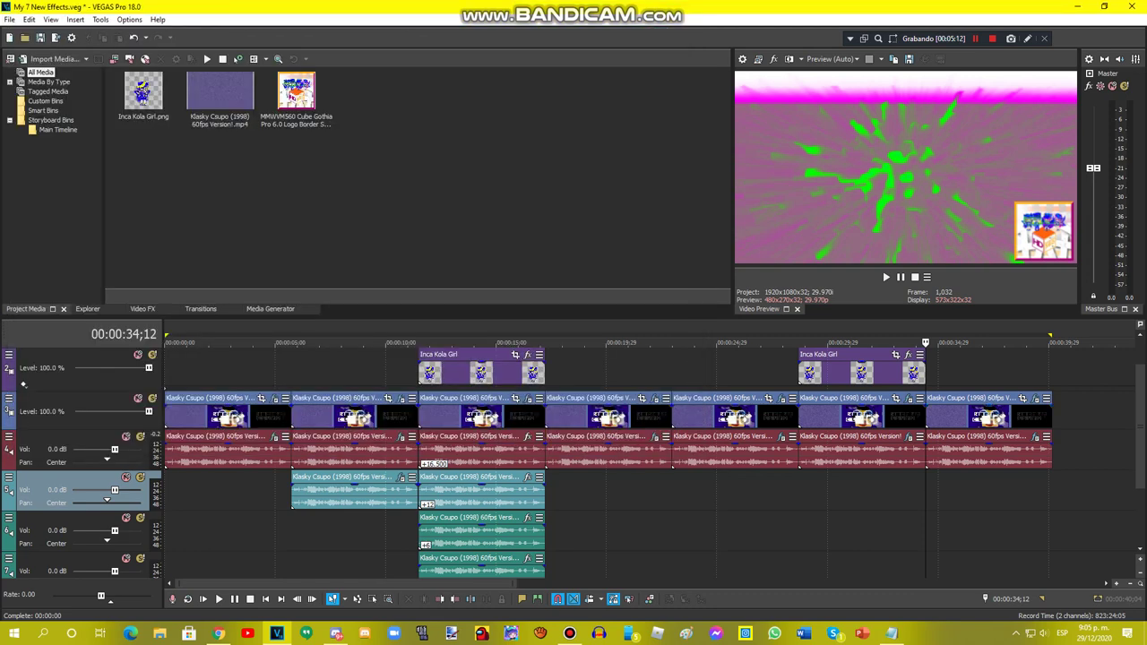
# - Examine the Vocodex settings of the seventh clip's audio on track 4 and close its audio effects
pyautogui.click(1035, 437)
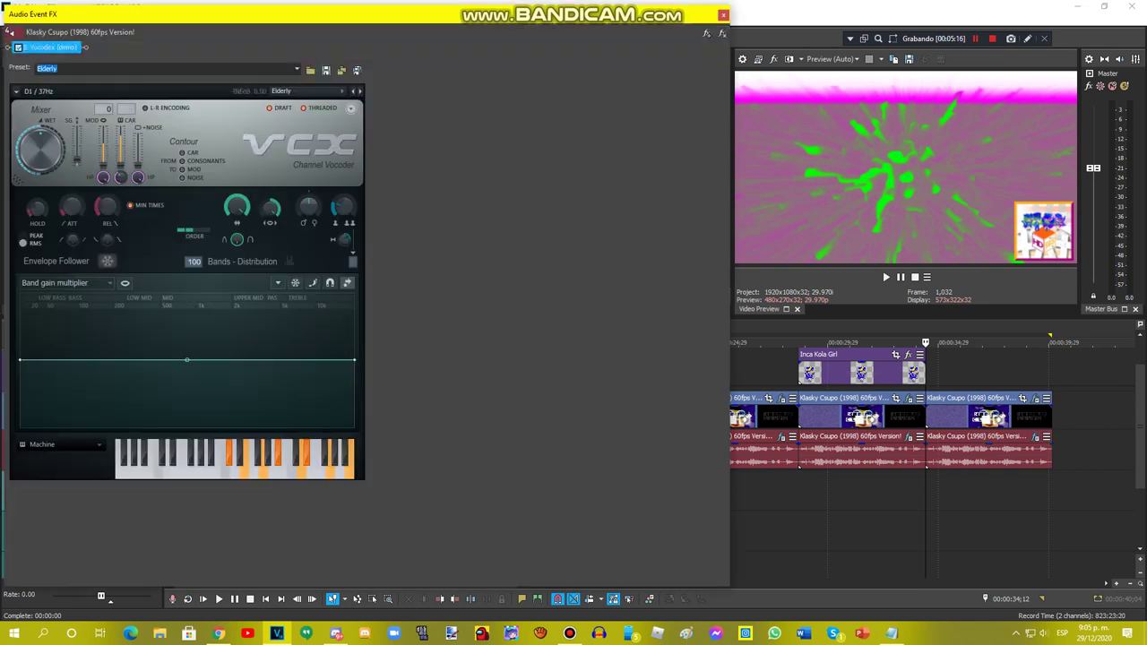
pyautogui.click(724, 15)
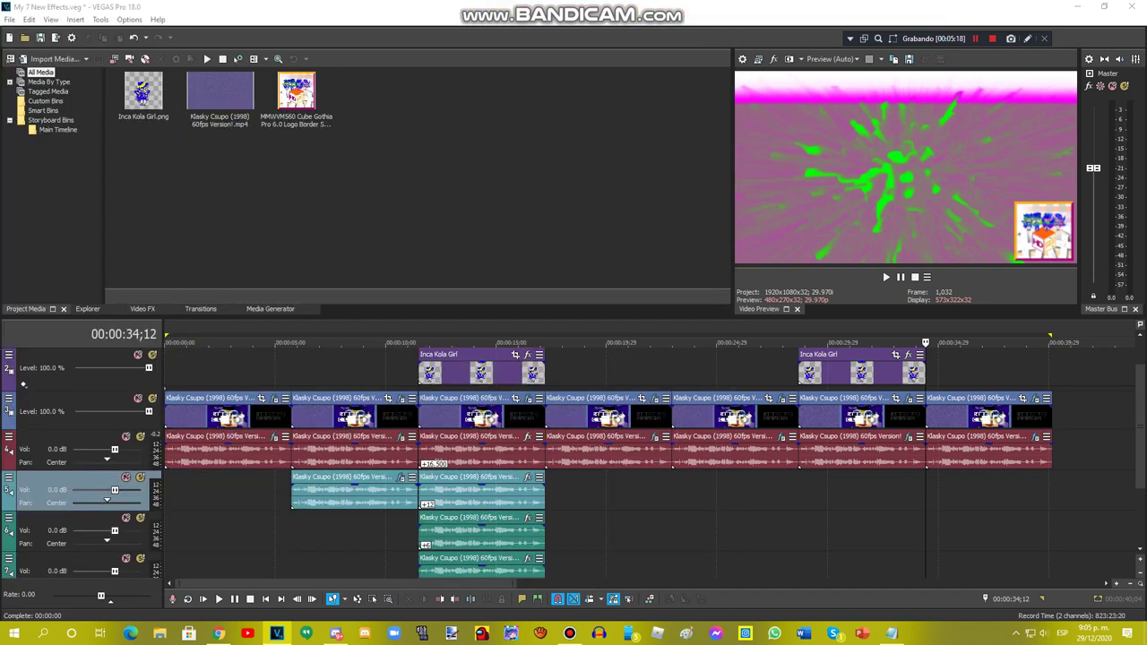
# - Return the playhead to the project's start and play the timeline to preview the clips with their effects
pyautogui.click(266, 599)
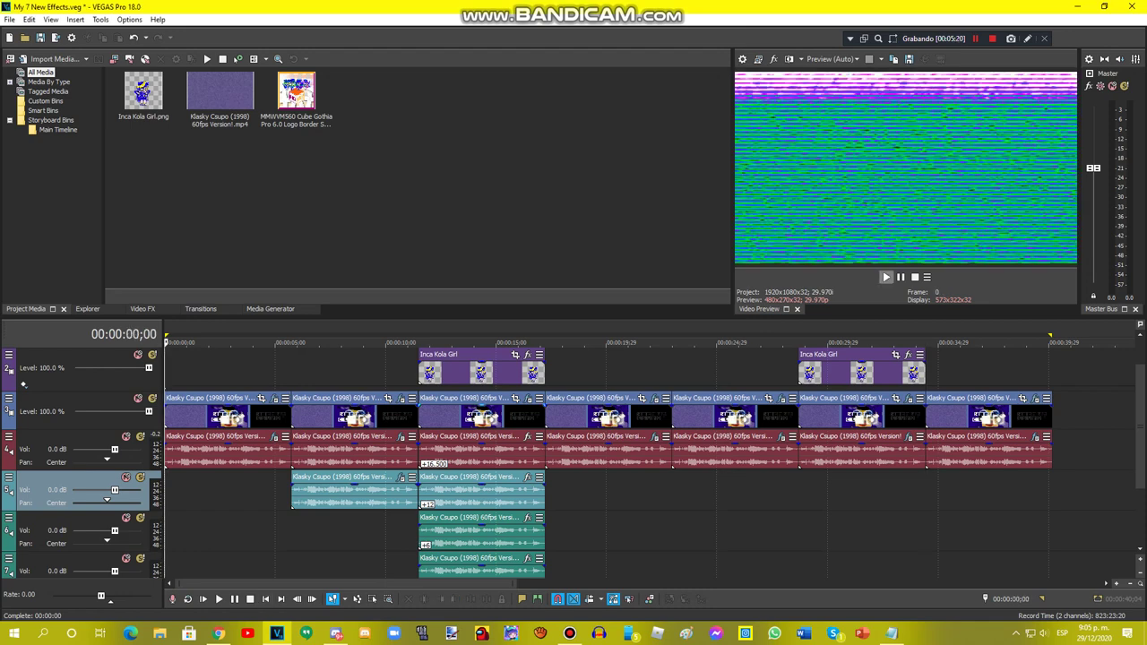
pyautogui.press('space')
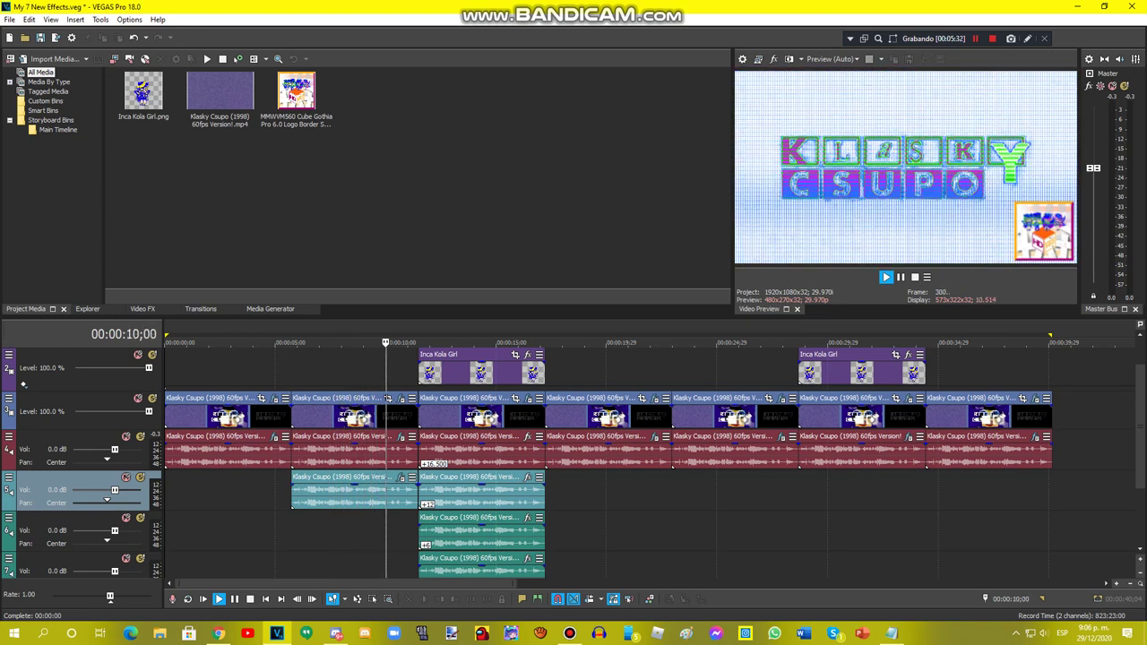
pyautogui.click(292, 532)
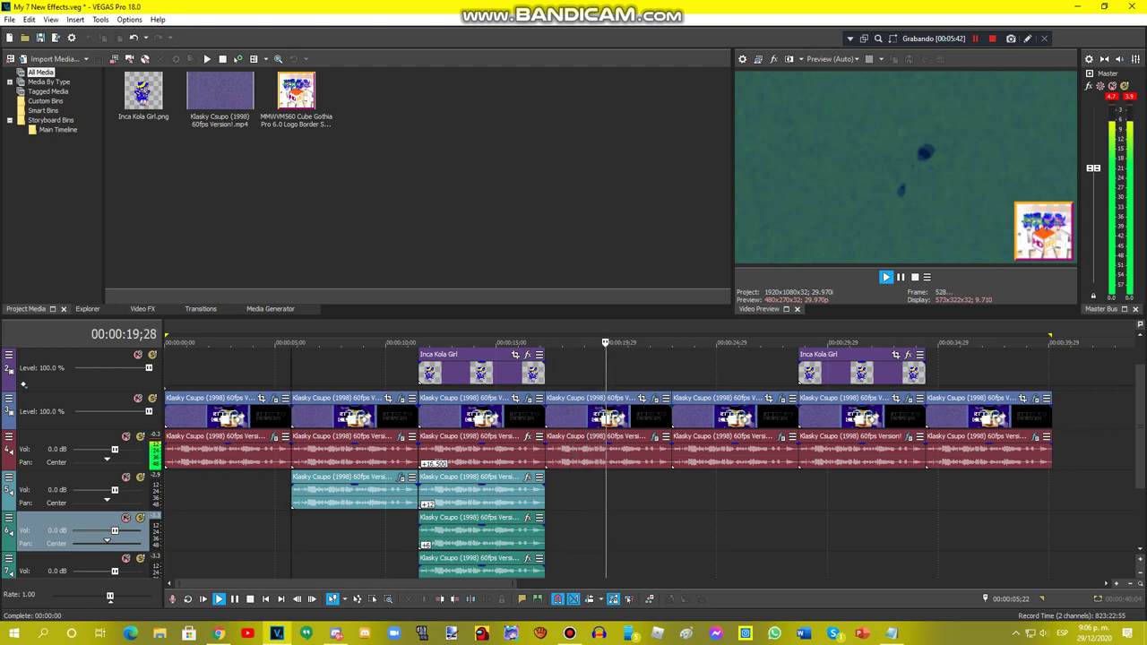
pyautogui.click(634, 491)
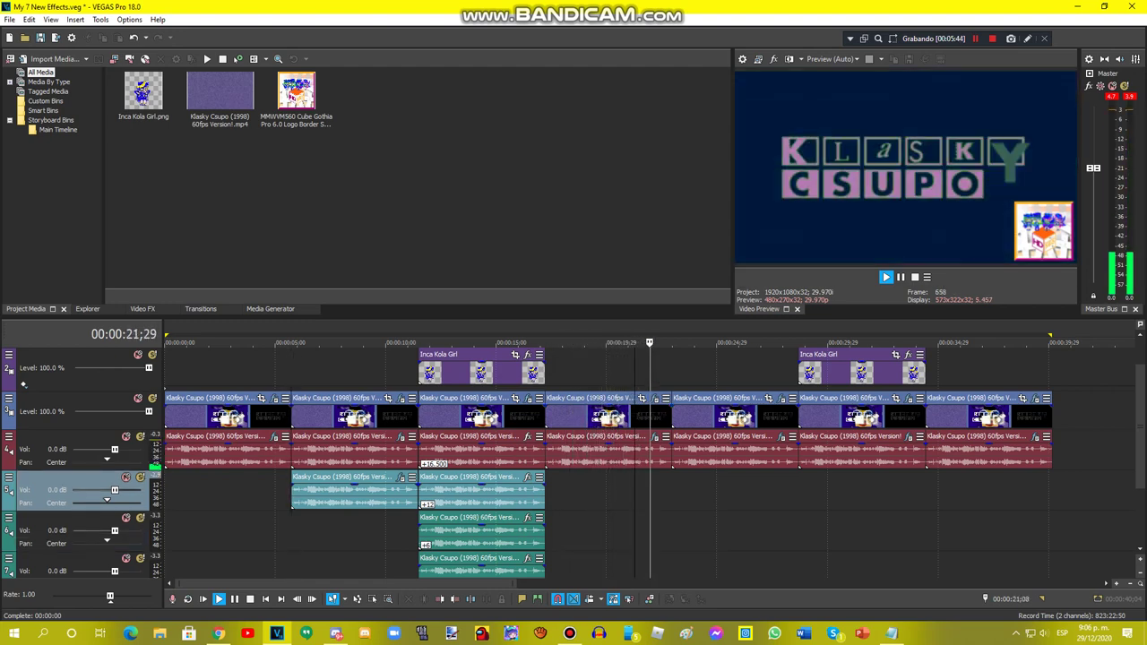